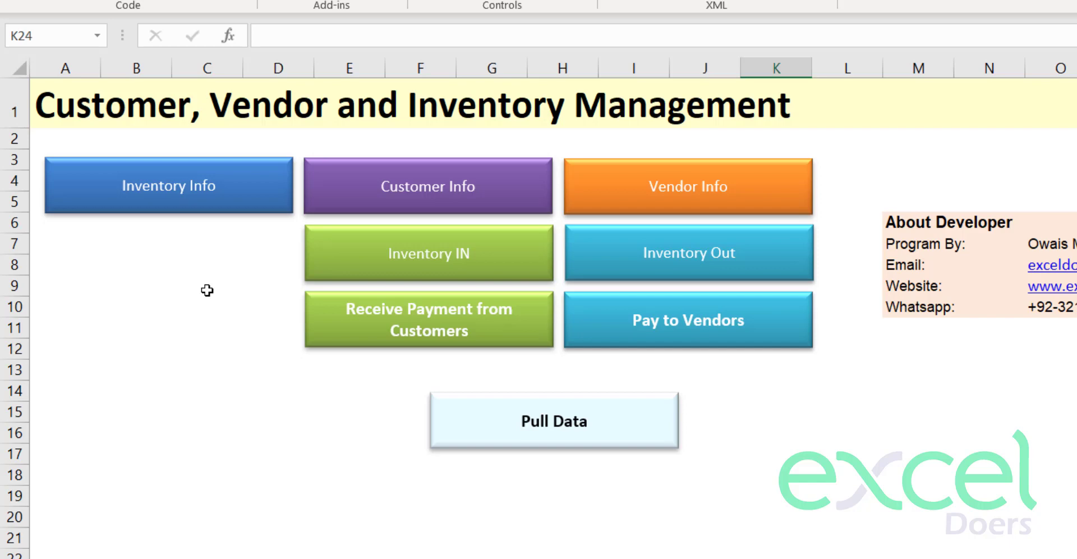
Create the Shirts inventory item in Pieces with 1000 opening stock, then close the form
{"action": "left_click", "coordinate": [193, 207]}
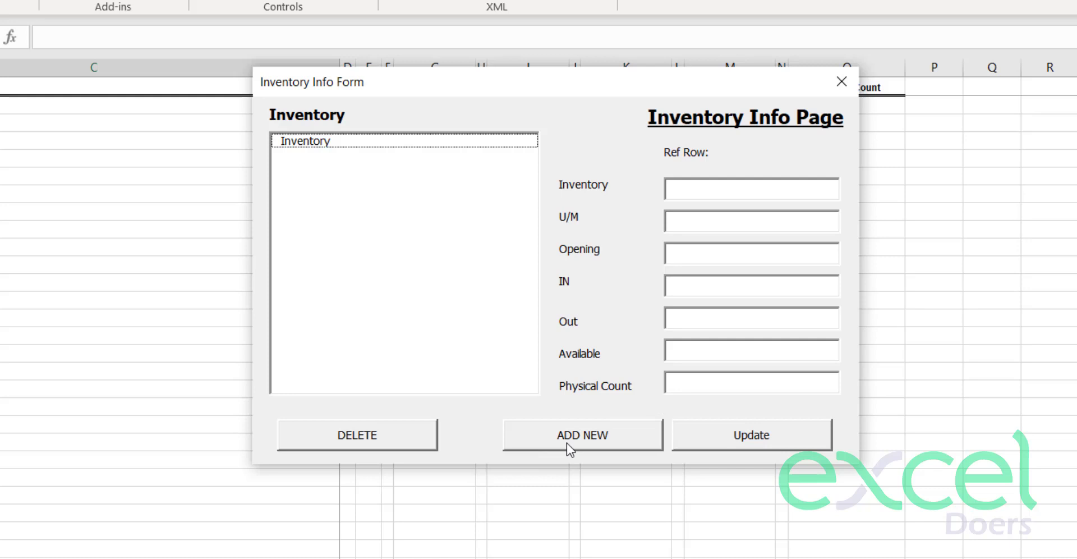
{"action": "left_click", "coordinate": [567, 443]}
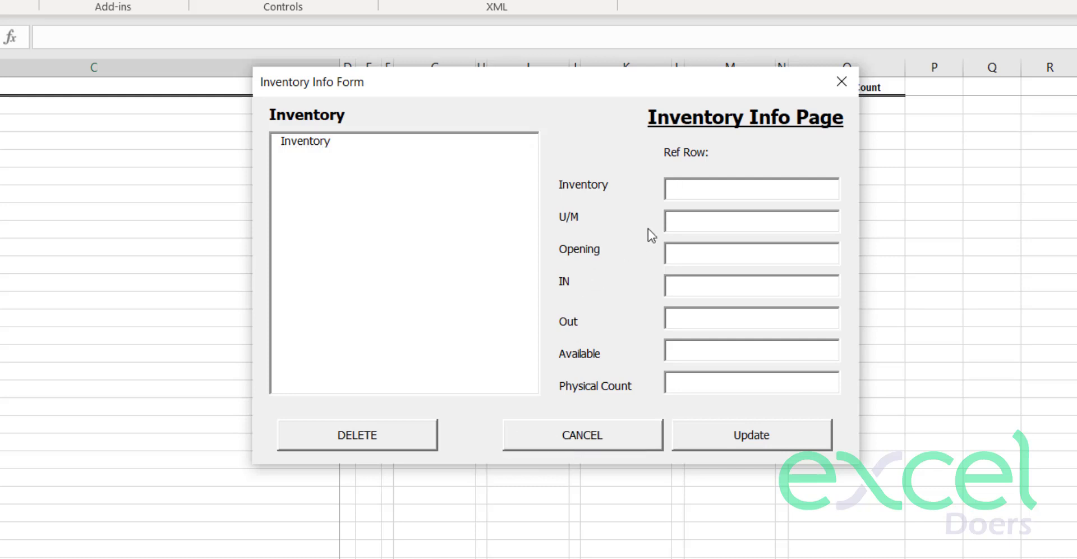
{"action": "type", "text": "shirts"}
{"action": "key", "text": "Tab"}
{"action": "type", "text": "Pieces"}
{"action": "key", "text": "Tab"}
{"action": "type", "text": "1000"}
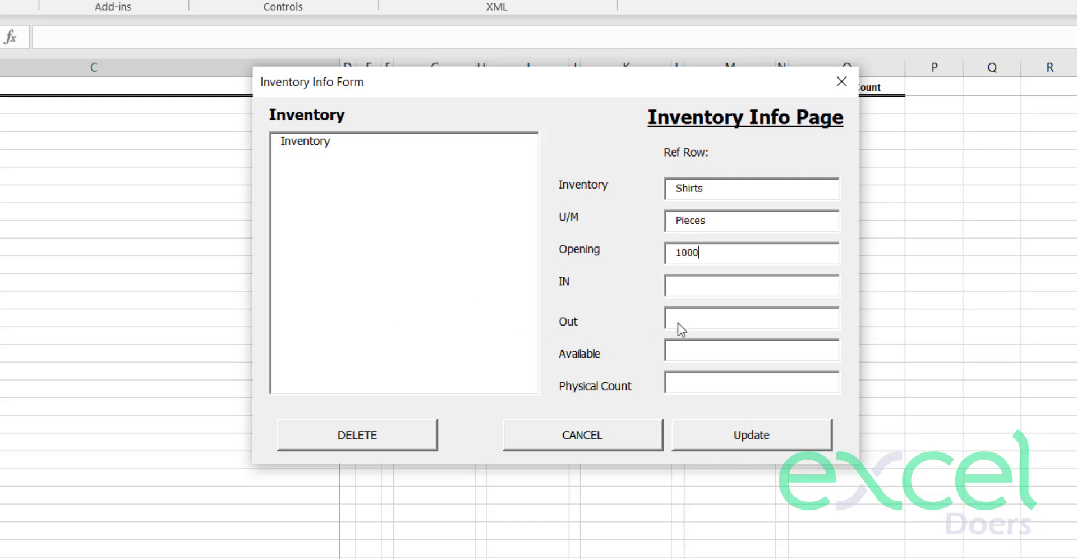
{"action": "left_click", "coordinate": [756, 445]}
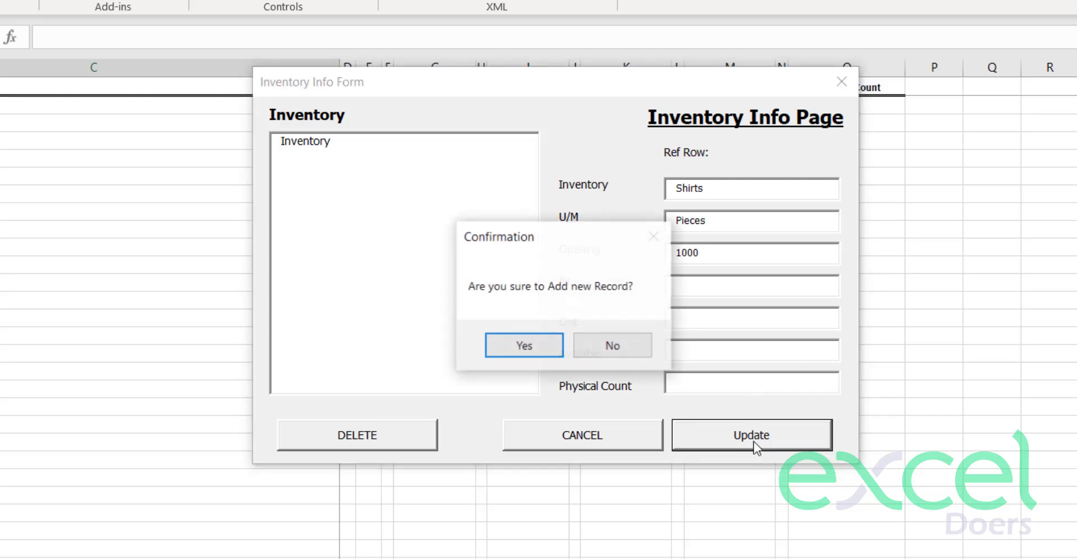
{"action": "left_click", "coordinate": [521, 345]}
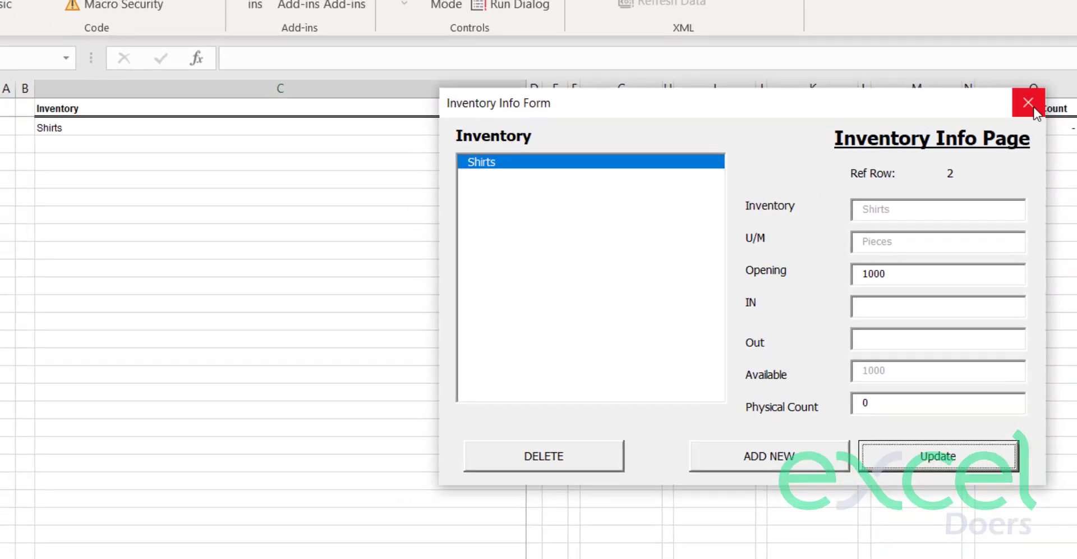
{"action": "left_click", "coordinate": [858, 84]}
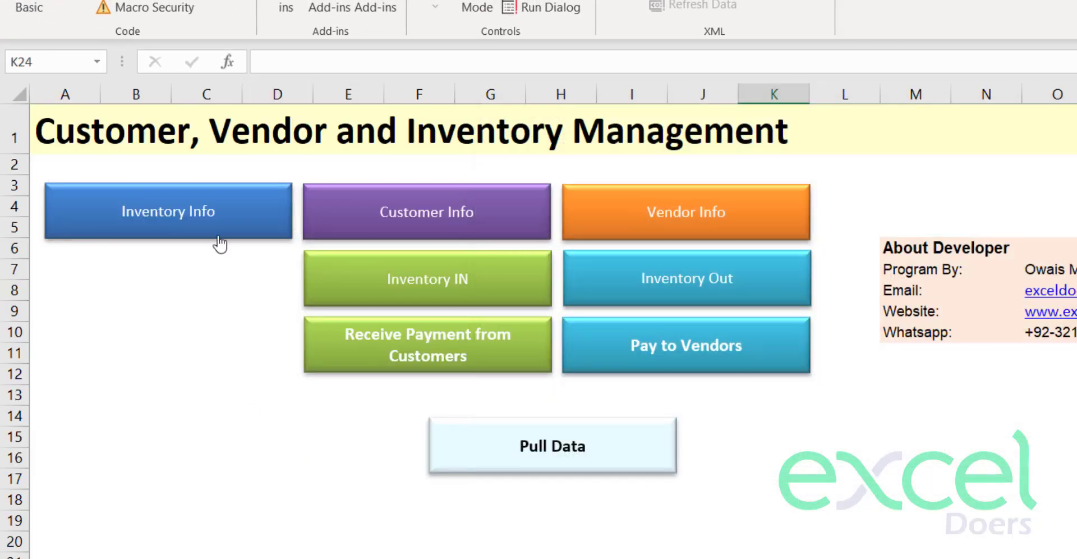
Load the Shirts record in the Inventory Info form and reposition the form to view row 2
{"action": "left_click", "coordinate": [211, 233]}
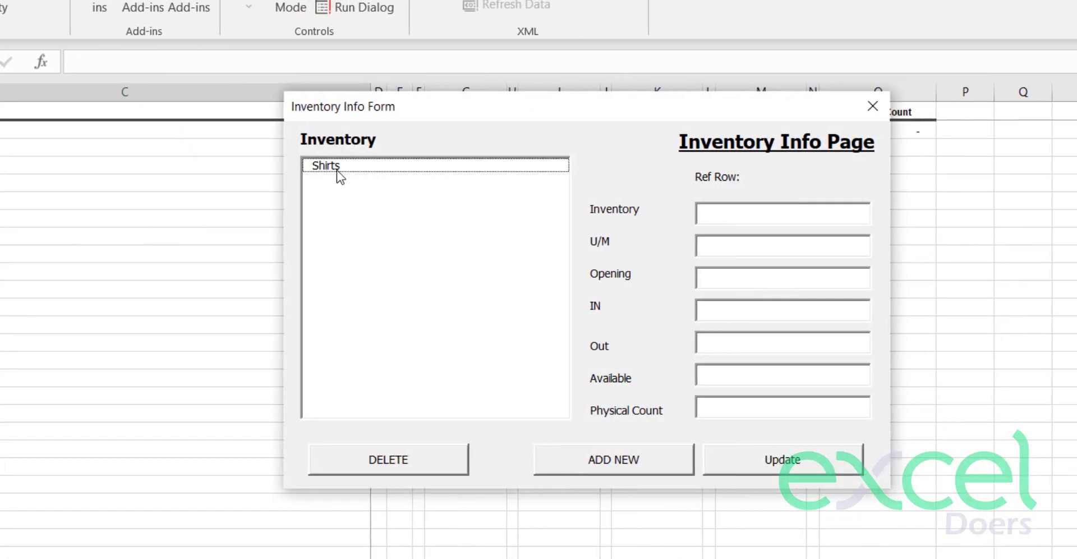
{"action": "left_click", "coordinate": [338, 171]}
{"action": "left_click_drag", "start_coordinate": [733, 277], "coordinate": [679, 285]}
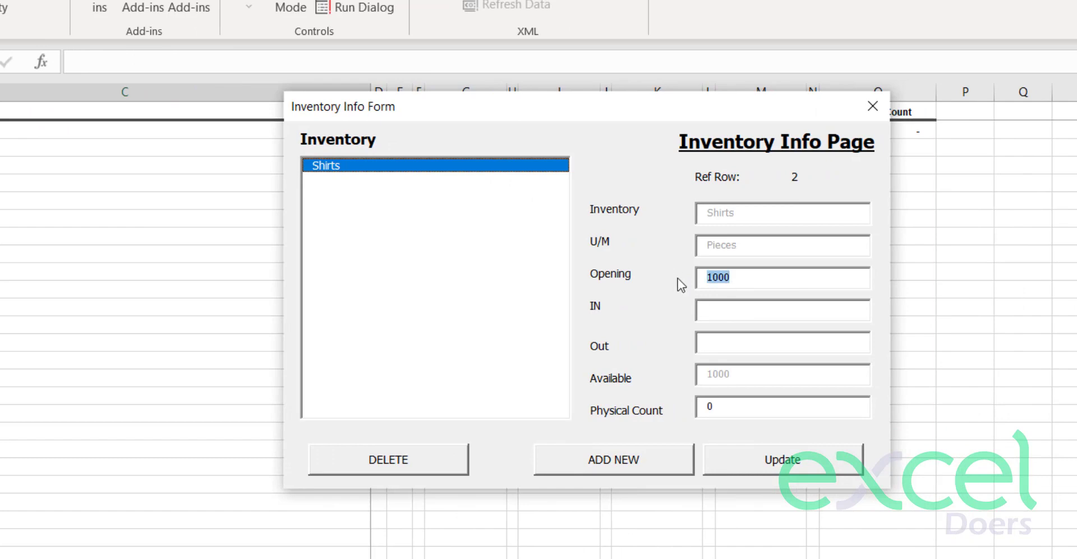
{"action": "left_click_drag", "start_coordinate": [649, 106], "coordinate": [650, 234]}
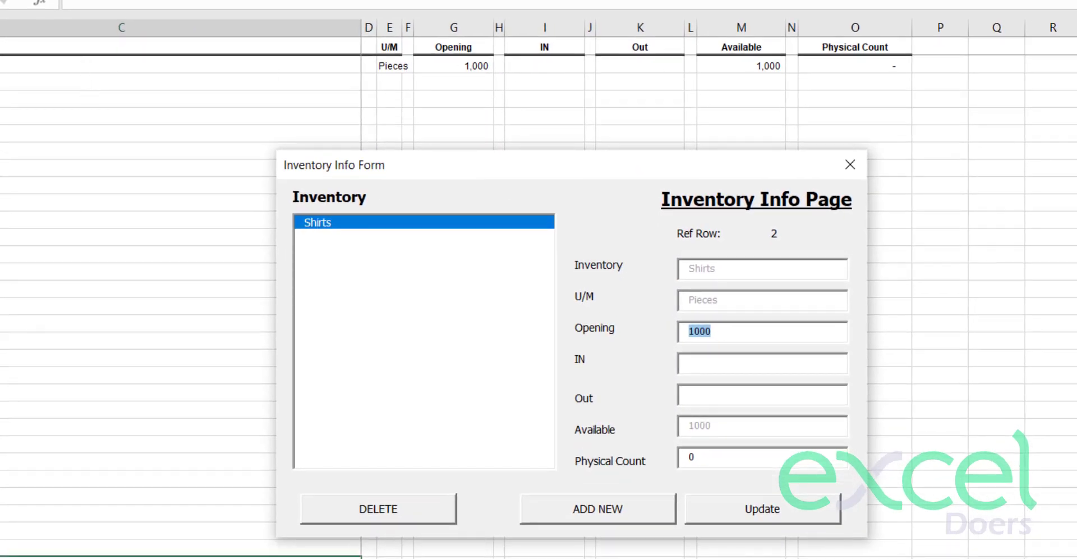
{"action": "left_click_drag", "start_coordinate": [572, 167], "coordinate": [569, 96]}
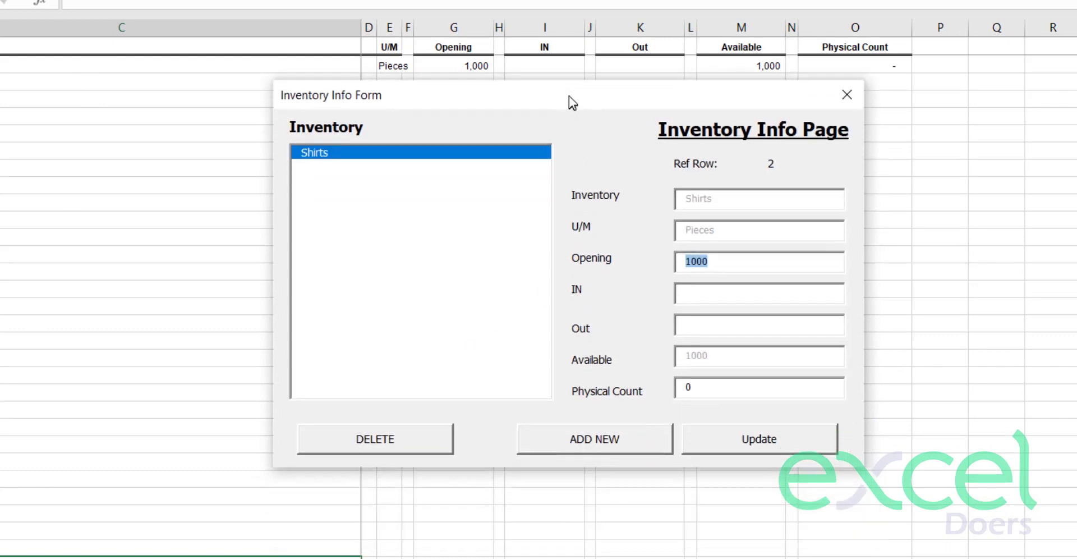
Save a new item Pents, unit Pieces, opening stock 500, and confirm it
{"action": "left_click", "coordinate": [557, 436]}
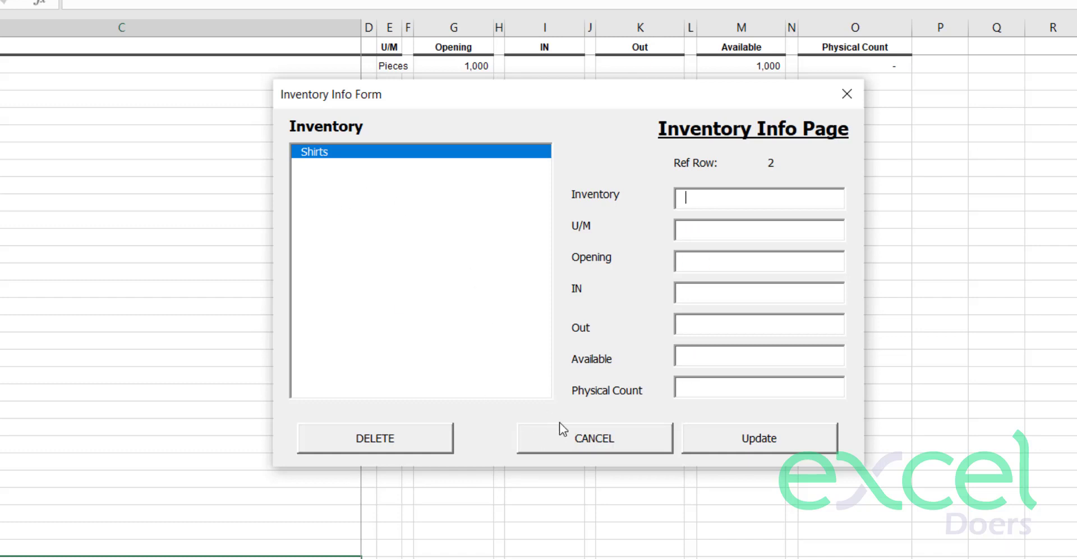
{"action": "type", "text": "Pents"}
{"action": "key", "text": "Tab"}
{"action": "type", "text": "Pieces"}
{"action": "key", "text": "Tab"}
{"action": "type", "text": "500"}
{"action": "left_click", "coordinate": [724, 441]}
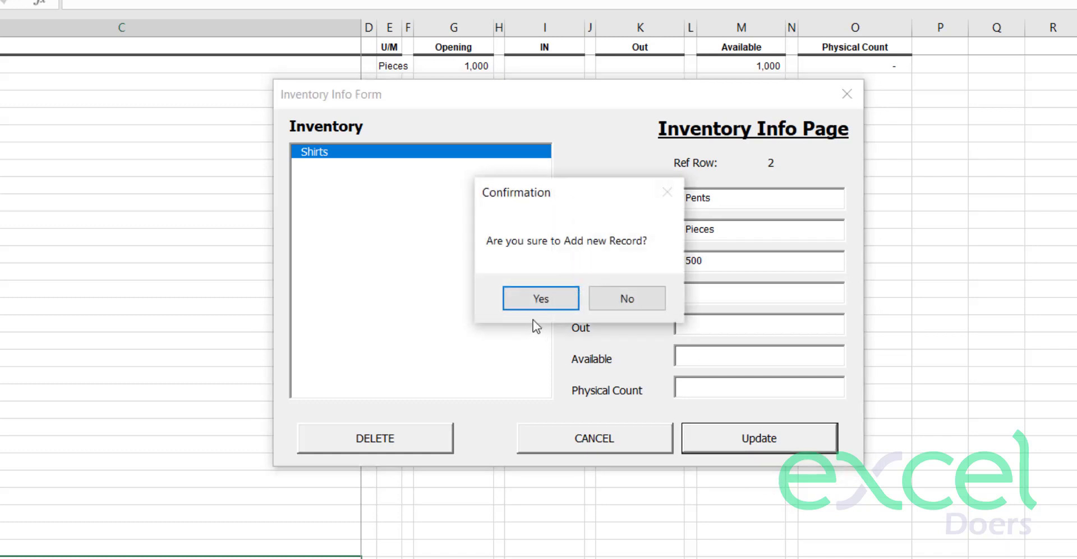
{"action": "left_click", "coordinate": [526, 301]}
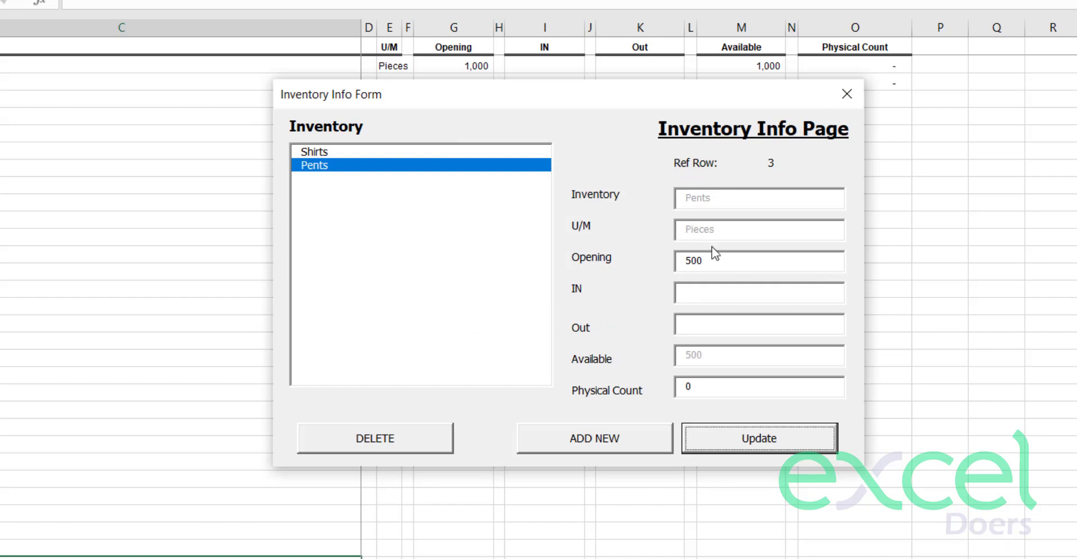
Recheck the Shirts record's 1000 opening stock in the inventory form
{"action": "left_click", "coordinate": [378, 151]}
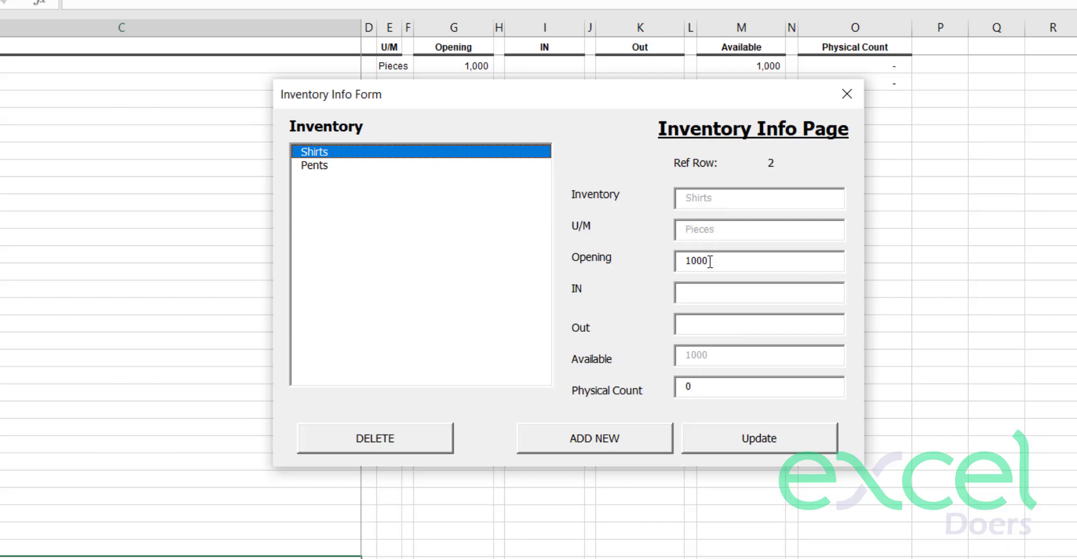
{"action": "left_click_drag", "start_coordinate": [710, 261], "coordinate": [668, 261]}
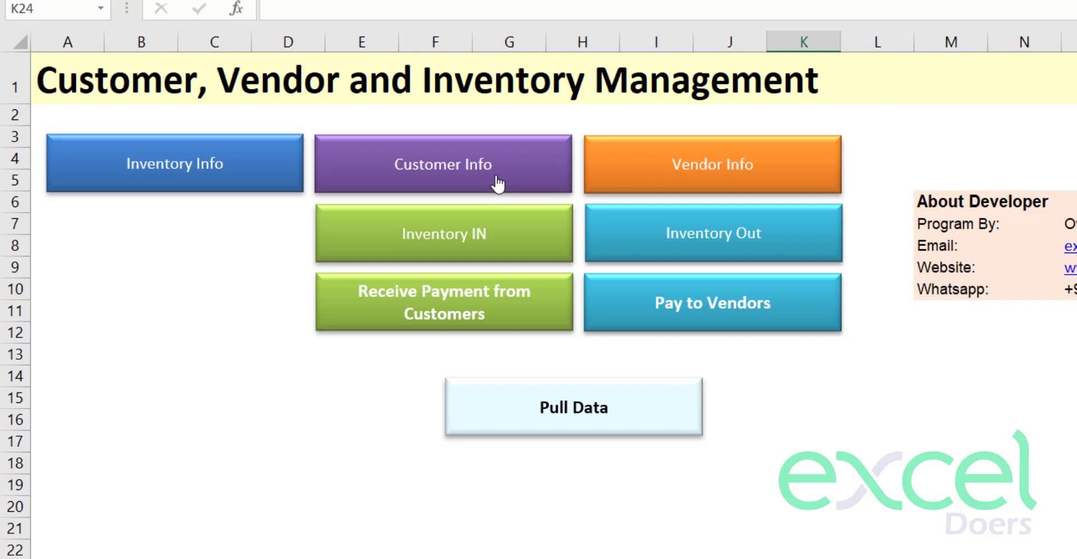
Start a new customer Excel Doers Pvt Ltd with Invoice to 123 and a contact number
{"action": "left_click", "coordinate": [497, 183]}
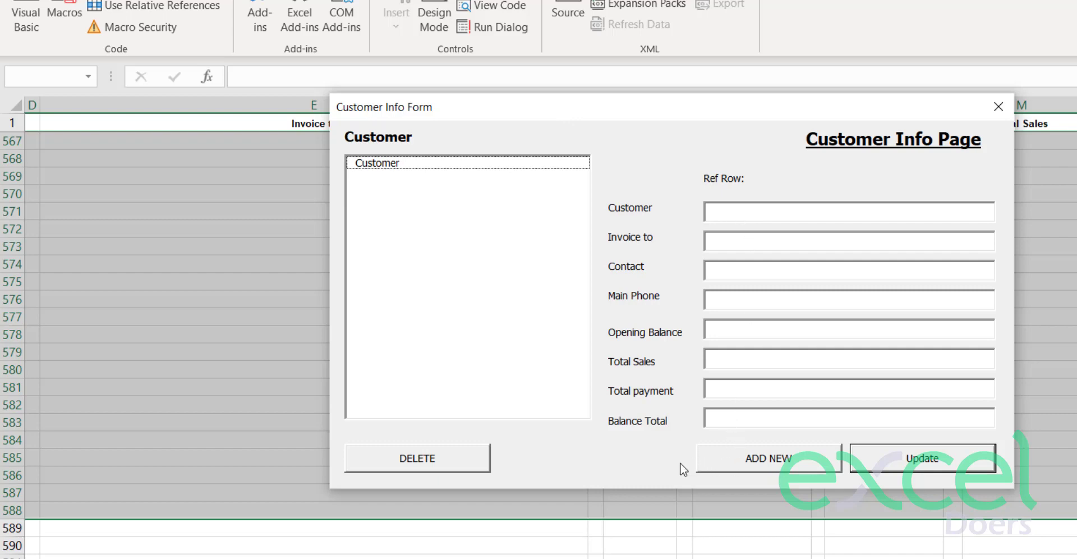
{"action": "left_click", "coordinate": [733, 470]}
{"action": "left_click", "coordinate": [735, 211]}
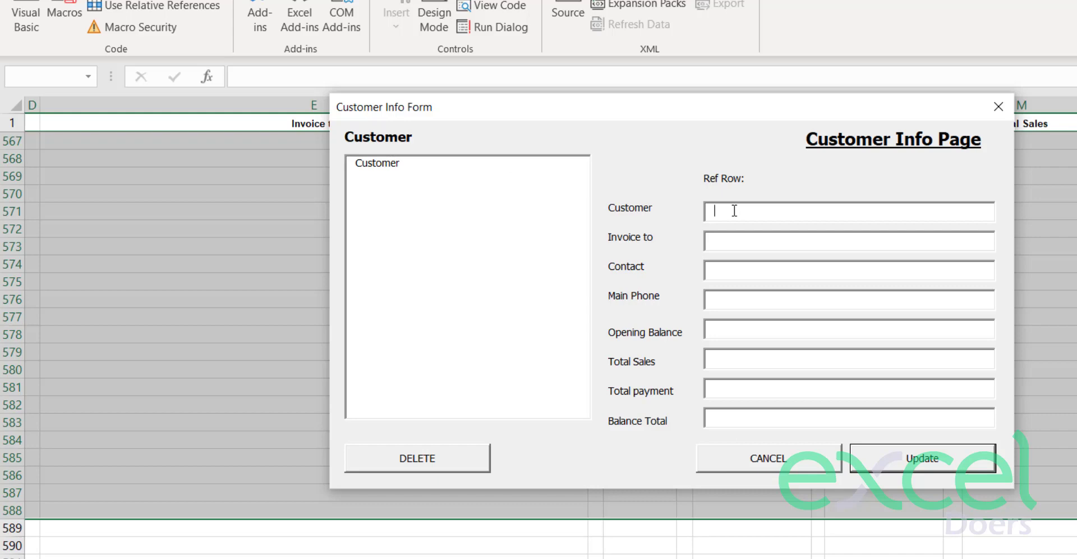
{"action": "type", "text": "Excel Doers Pvt Ltd"}
{"action": "key", "text": "Tab"}
{"action": "type", "text": "123"}
{"action": "key", "text": "Tab"}
{"action": "type", "text": "12345678"}
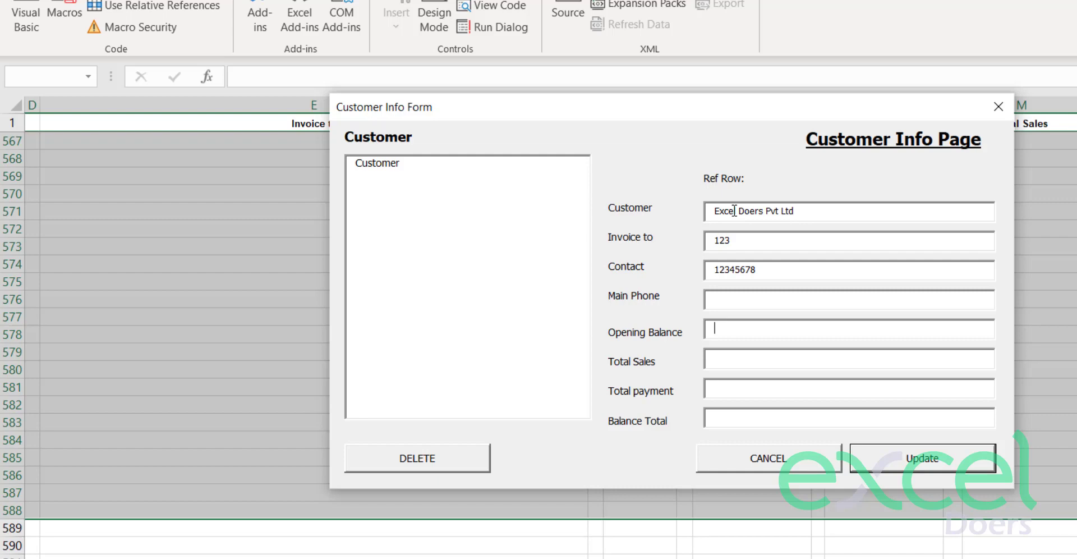
Set the customer's opening balance to 10000 and save the record
{"action": "type", "text": "10000"}
{"action": "left_click_drag", "start_coordinate": [757, 329], "coordinate": [700, 332]}
{"action": "left_click", "coordinate": [920, 464]}
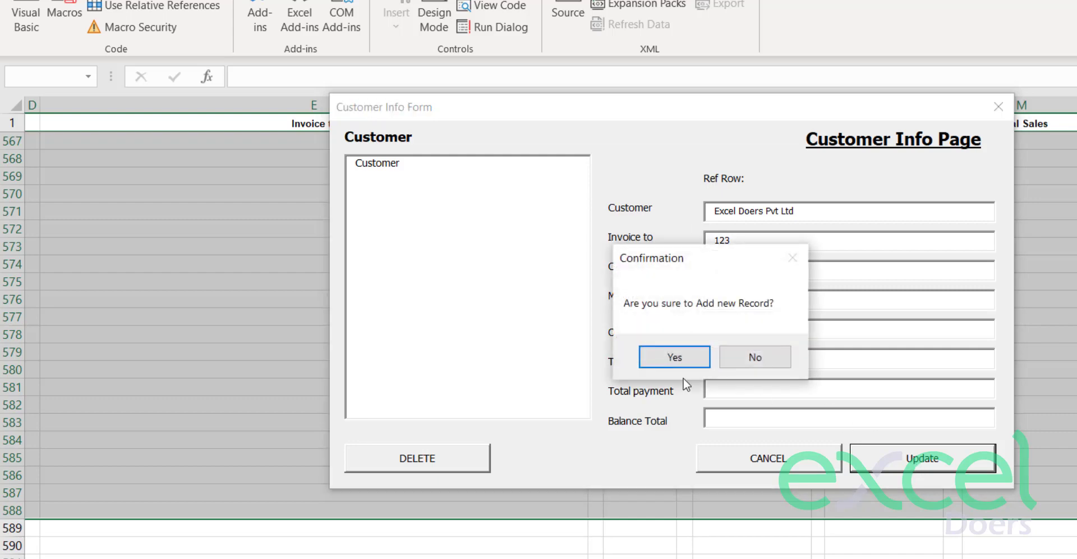
{"action": "left_click", "coordinate": [651, 365]}
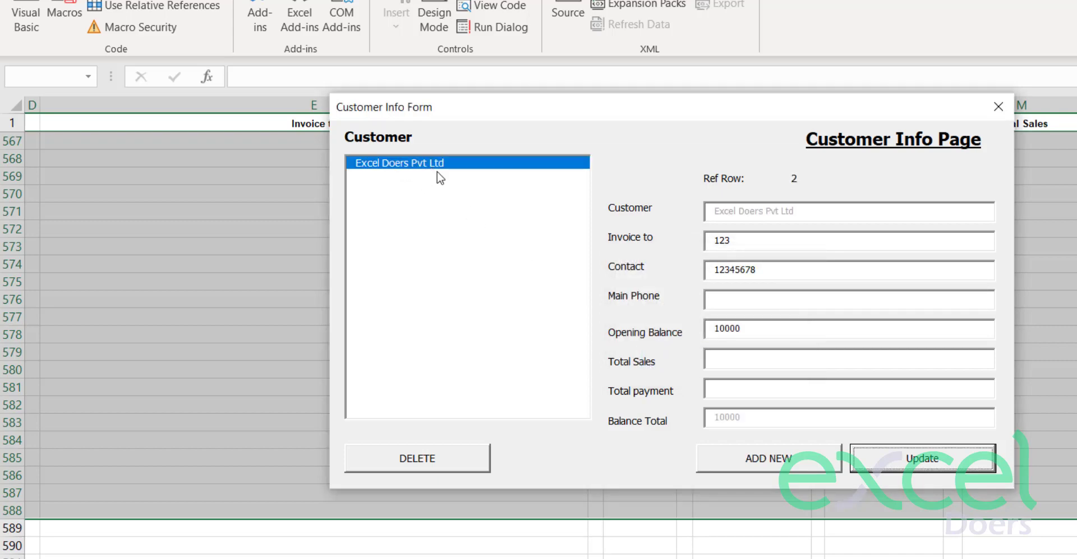
Enter customer XYZ Pvt Ltd with opening balance 12000 and save it
{"action": "left_click", "coordinate": [734, 461]}
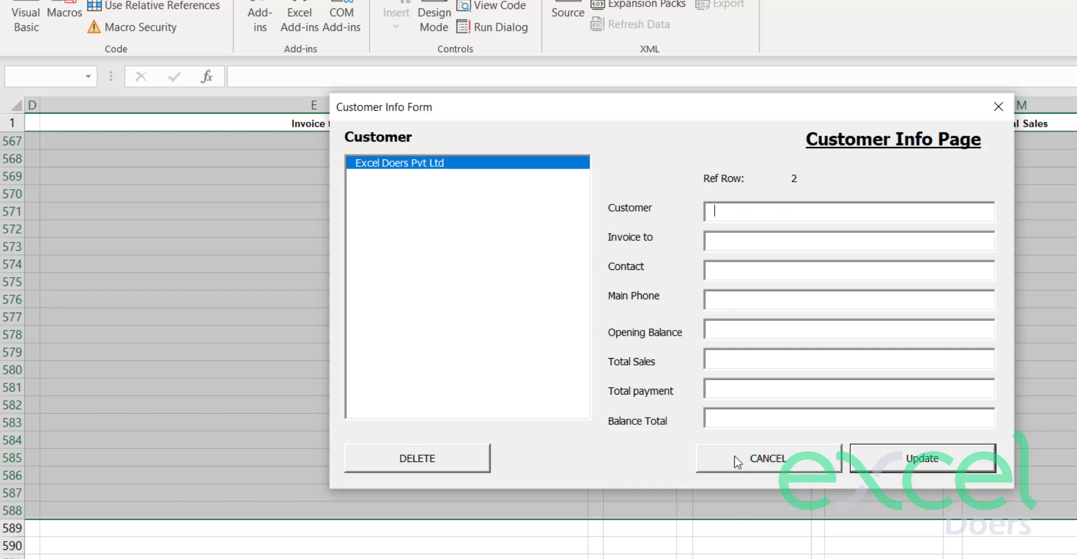
{"action": "type", "text": "XYZ Pvt"}
{"action": "type", "text": " Ltd"}
{"action": "type", "text": "12000"}
{"action": "left_click", "coordinate": [898, 458]}
{"action": "left_click", "coordinate": [685, 365]}
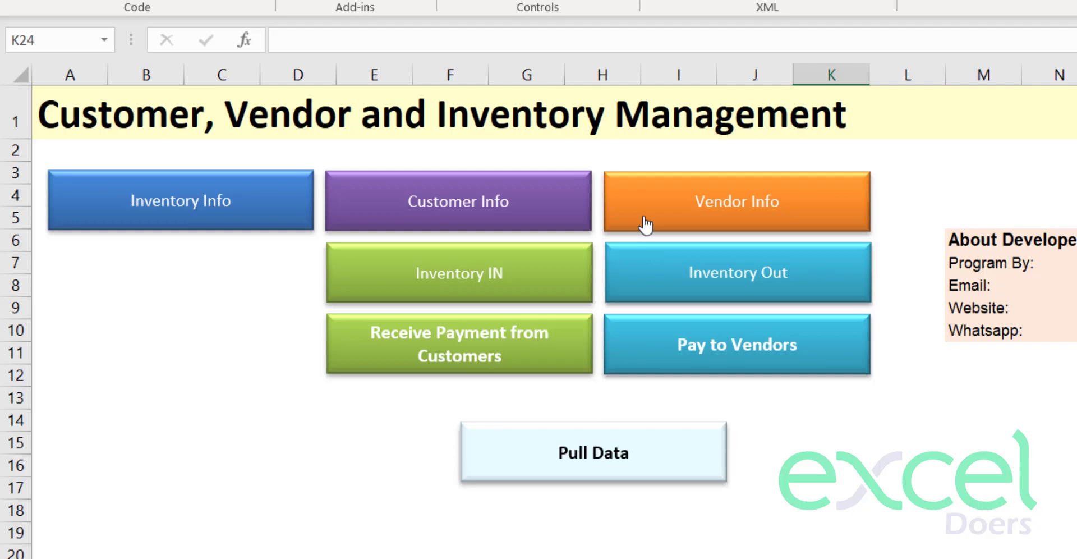
Start a new vendor named ABC Company Ltd and fill in its address
{"action": "left_click", "coordinate": [664, 203]}
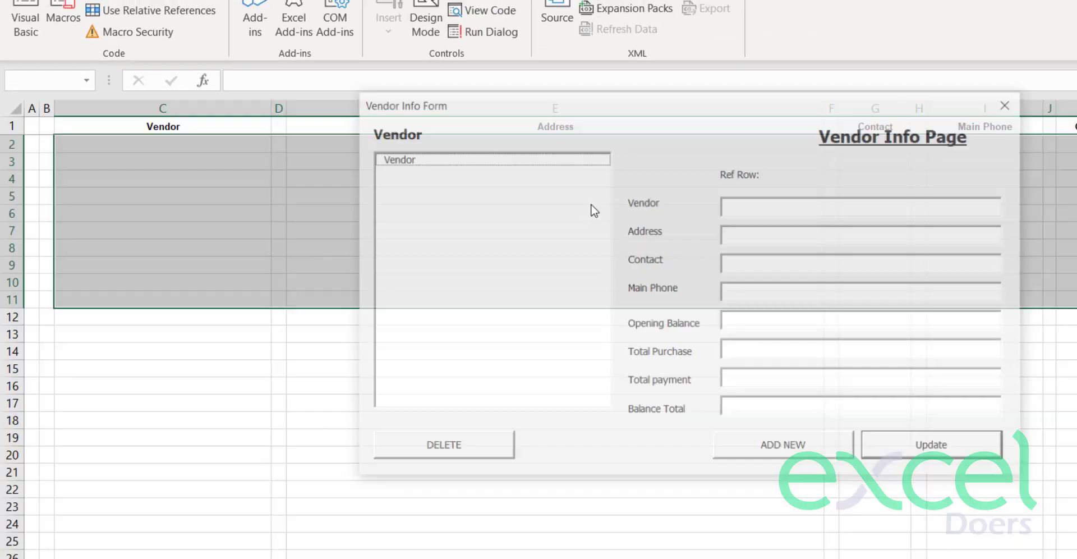
{"action": "left_click", "coordinate": [761, 446]}
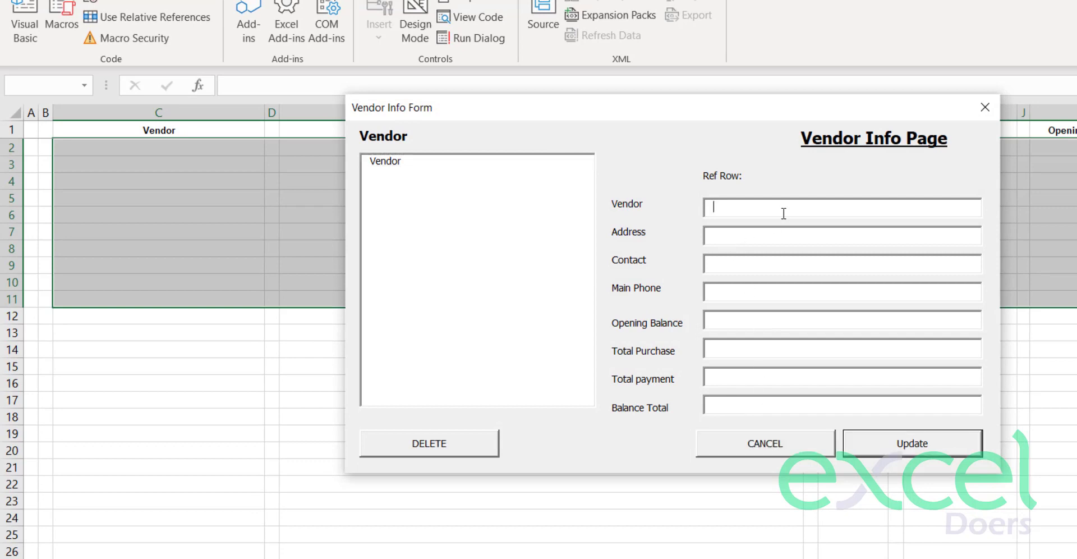
{"action": "type", "text": "ABC COmp"}
{"action": "key", "text": "BackSpace"}
{"action": "key", "text": "BackSpace"}
{"action": "key", "text": "BackSpace"}
{"action": "type", "text": "ompany Ltd"}
{"action": "key", "text": "Tab"}
{"action": "type", "text": "XYZ Road K"}
{"action": "key", "text": "BackSpace"}
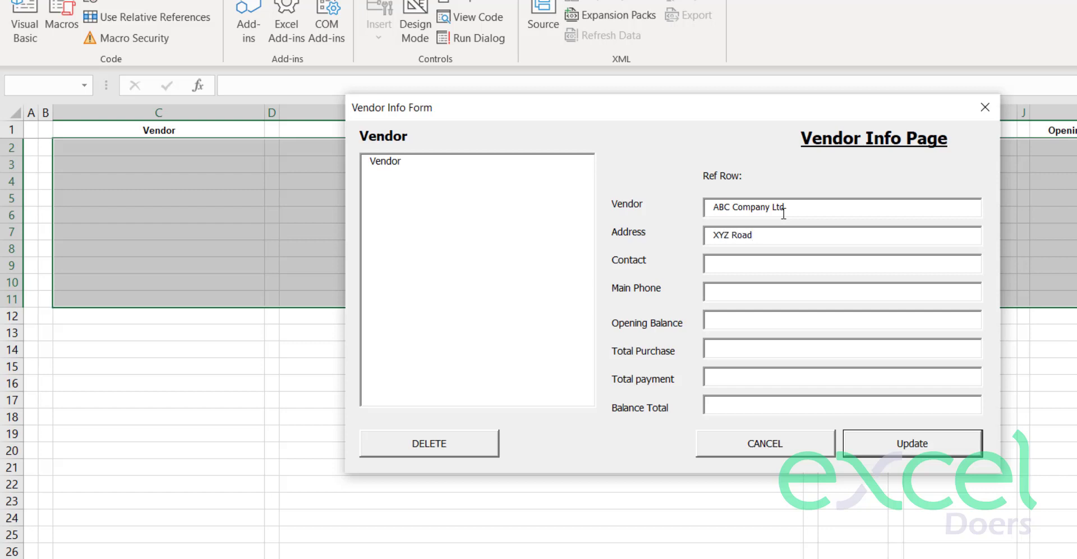
{"action": "type", "text": "Florida"}
Give the vendor a 15000 opening balance, save it, and clear the form
{"action": "left_click", "coordinate": [758, 321]}
{"action": "type", "text": "15000"}
{"action": "left_click", "coordinate": [912, 453]}
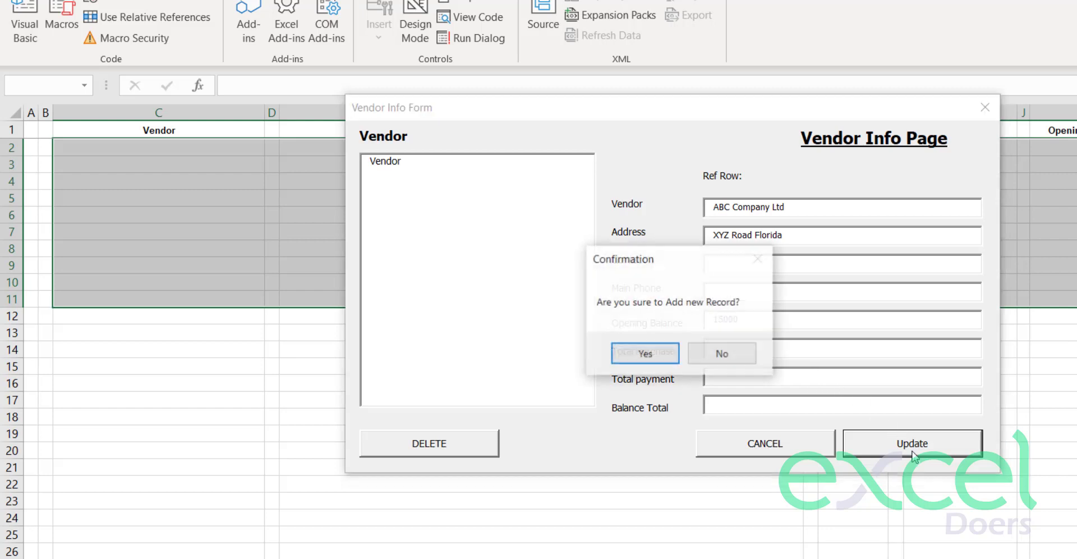
{"action": "left_click", "coordinate": [651, 355]}
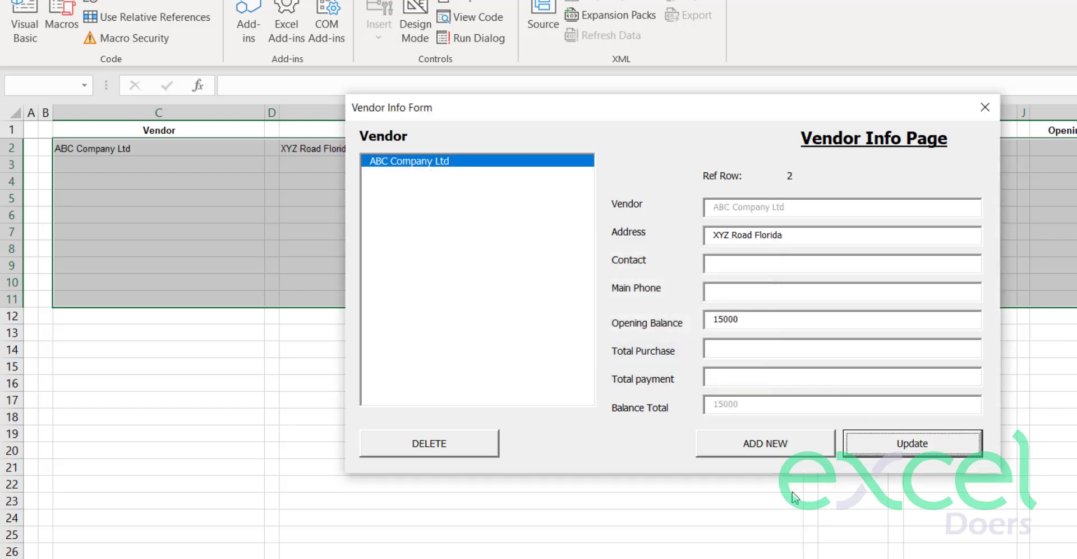
{"action": "left_click", "coordinate": [770, 450]}
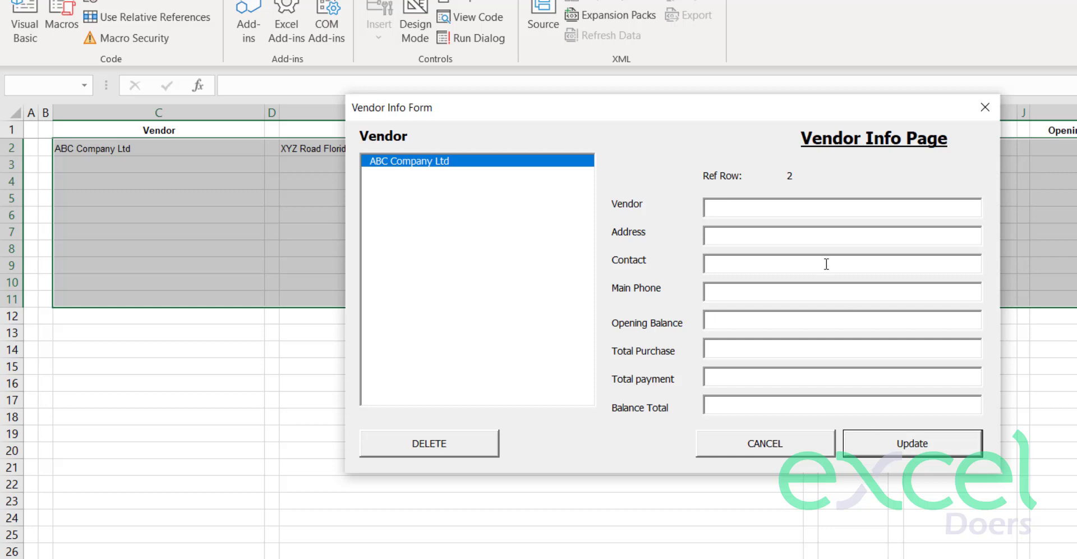
Save vendor Pakistan COmpany with address 123 and opening balance 60000
{"action": "type", "text": "P"}
{"action": "key", "text": "BackSpace"}
{"action": "type", "text": "Pakistan COmpany"}
{"action": "key", "text": "Tab"}
{"action": "type", "text": "123"}
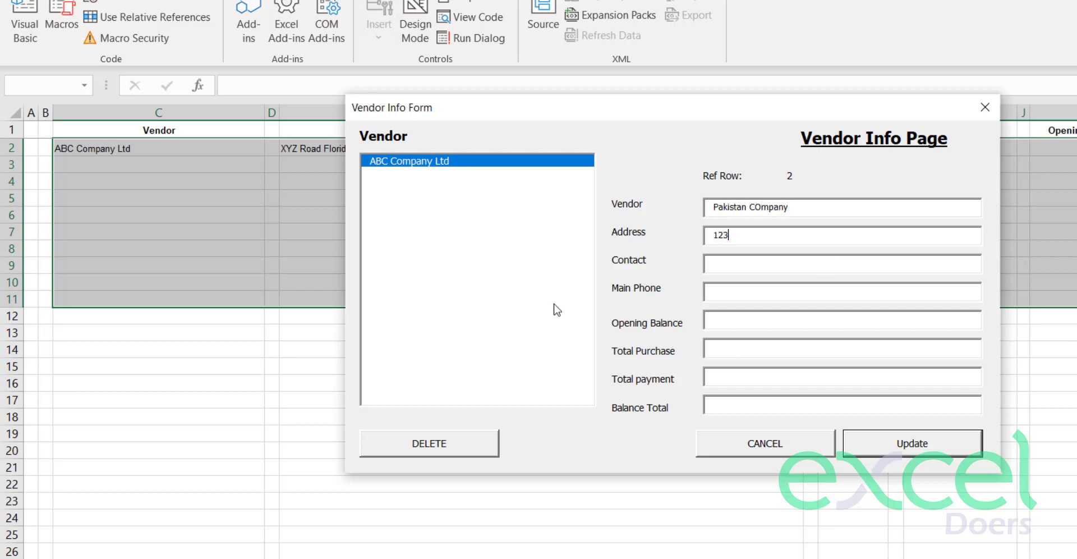
{"action": "left_click", "coordinate": [760, 323]}
{"action": "type", "text": "60000"}
{"action": "left_click", "coordinate": [881, 446]}
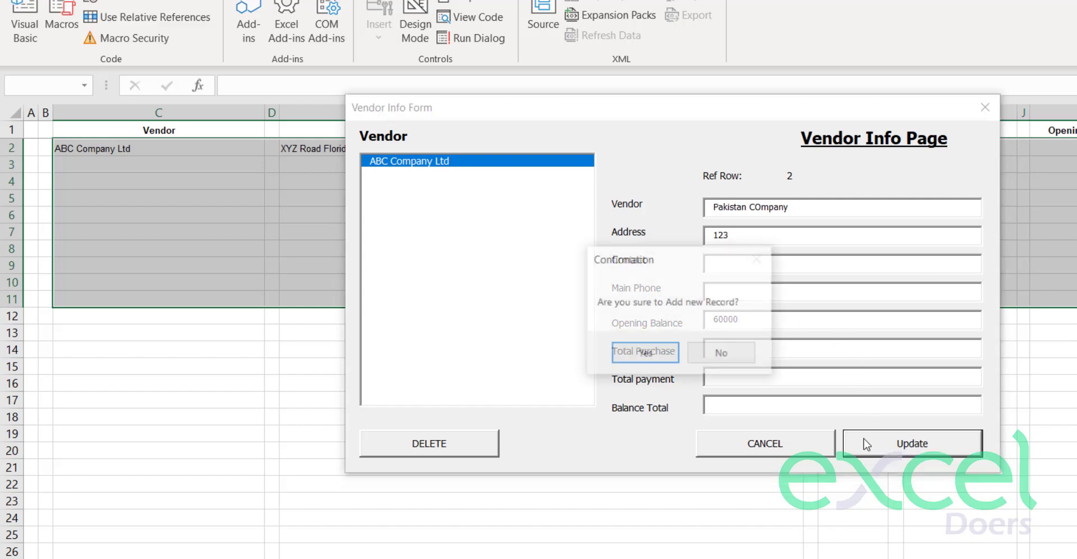
{"action": "left_click", "coordinate": [666, 357]}
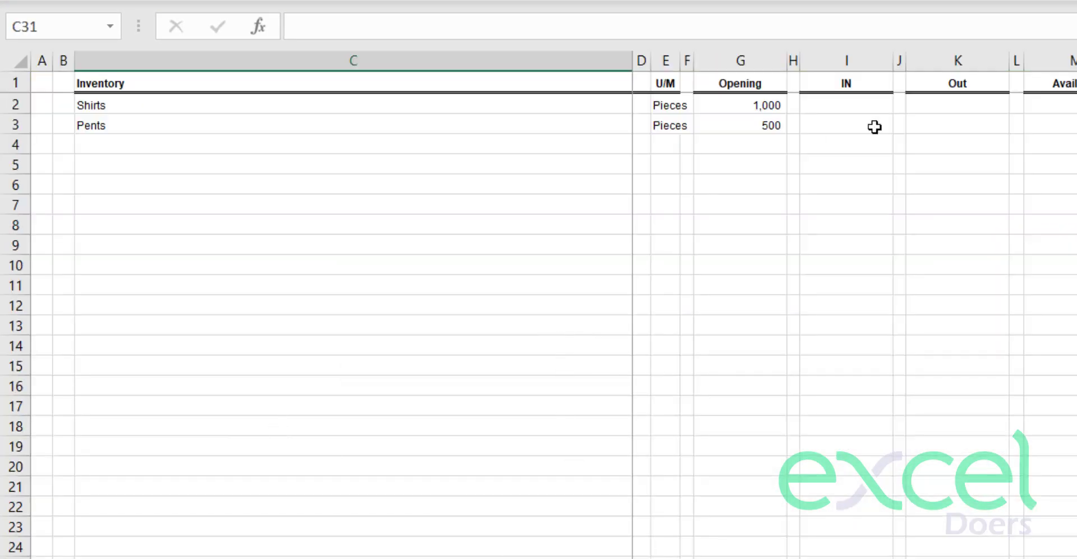
Check both items' opening quantities on the inventory sheet, then go to the customer sheet
{"action": "left_click_drag", "start_coordinate": [750, 105], "coordinate": [753, 133]}
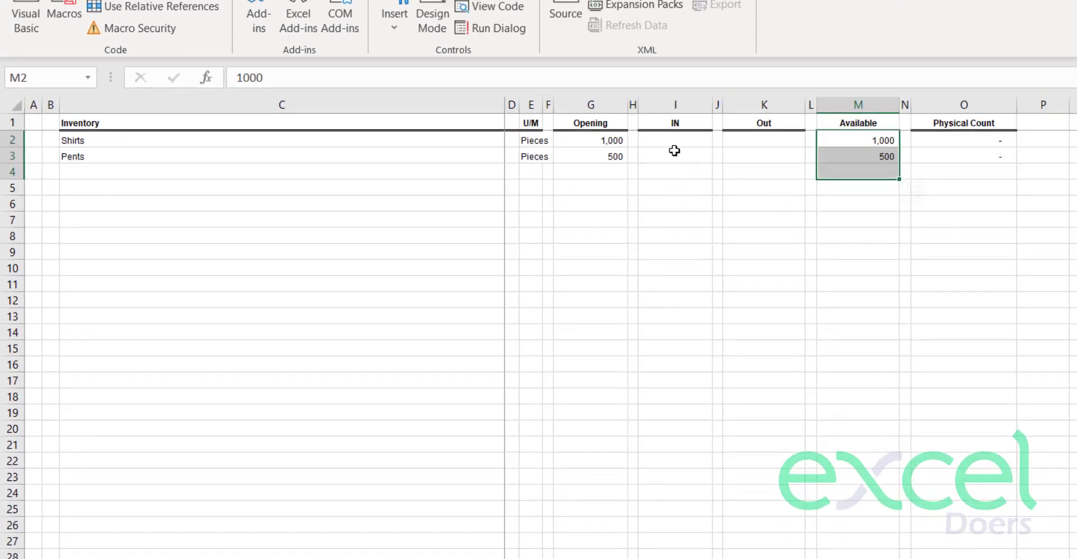
{"action": "left_click", "coordinate": [837, 127]}
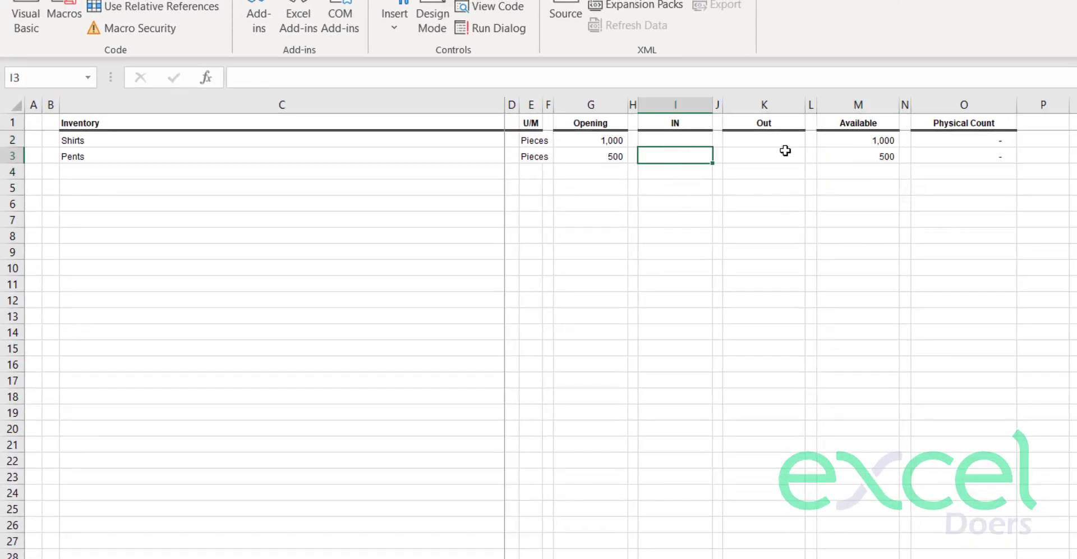
{"action": "left_click", "coordinate": [785, 150]}
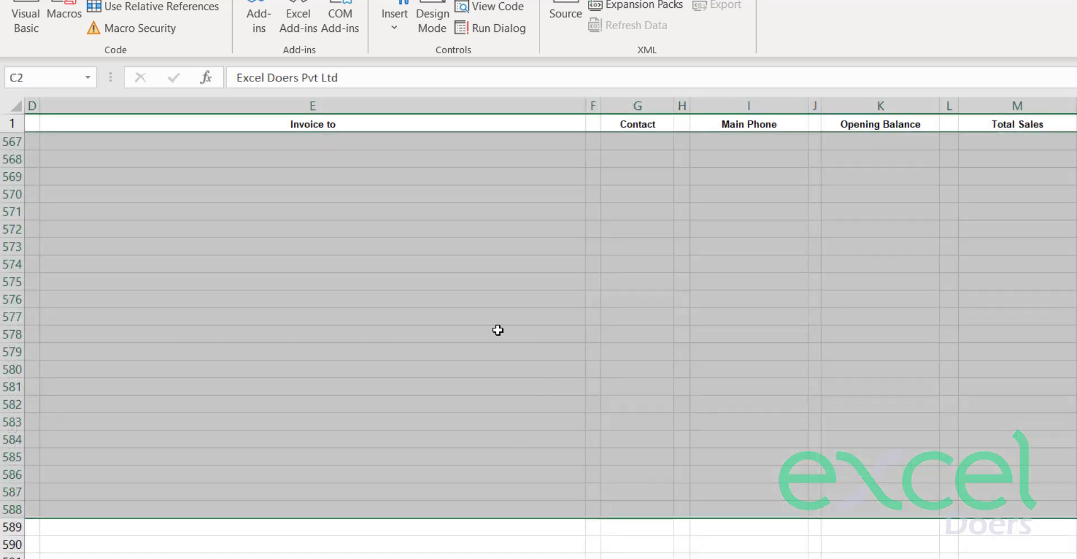
Look over the customer list, then move to the vendor sheet
{"action": "left_click", "coordinate": [498, 330]}
{"action": "scroll", "coordinate": [310, 436], "scroll_direction": "up", "scroll_amount": 8}
{"action": "left_click", "coordinate": [328, 122]}
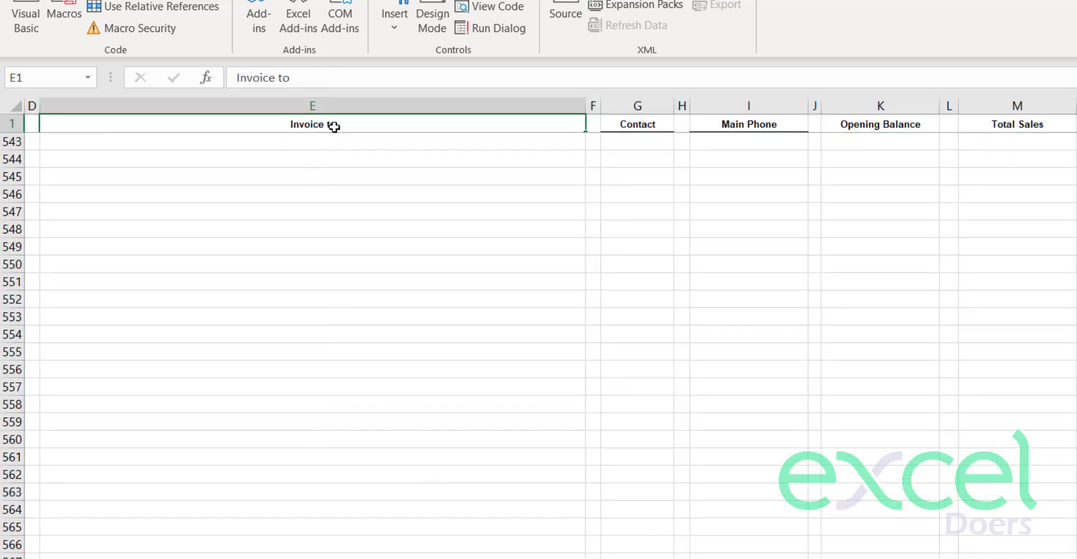
{"action": "key", "text": "Down"}
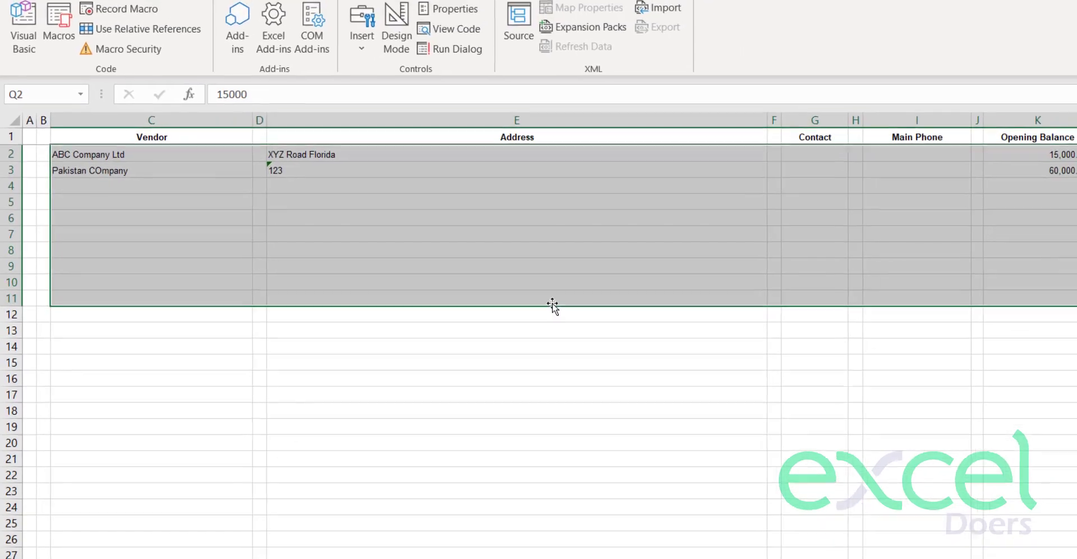
{"action": "left_click", "coordinate": [379, 206]}
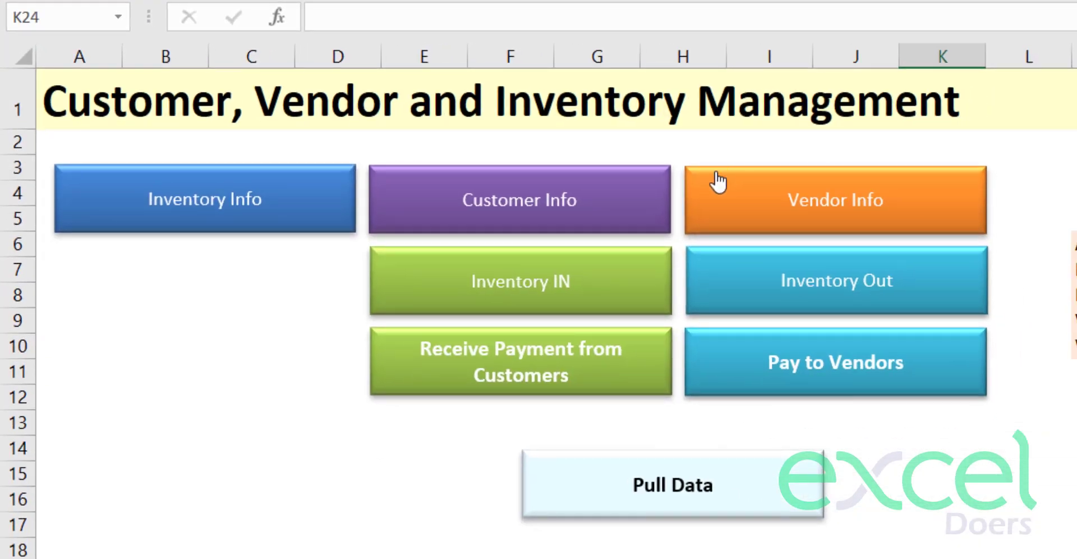
Fill an Inventory IN entry: Shirts from ABC Company Ltd, 2000 pieces at price 100
{"action": "left_click", "coordinate": [519, 295]}
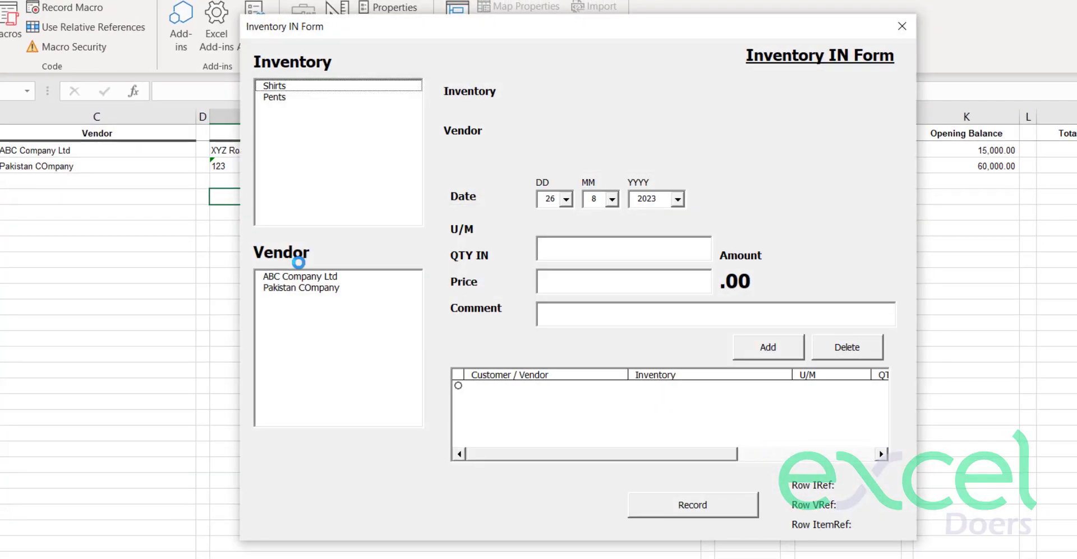
{"action": "left_click", "coordinate": [278, 87]}
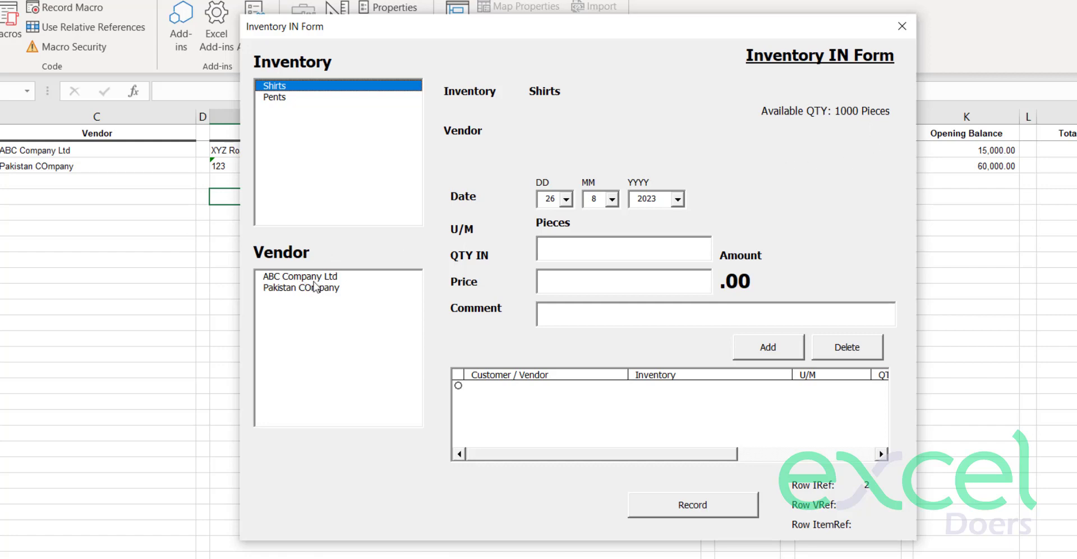
{"action": "left_click", "coordinate": [285, 278]}
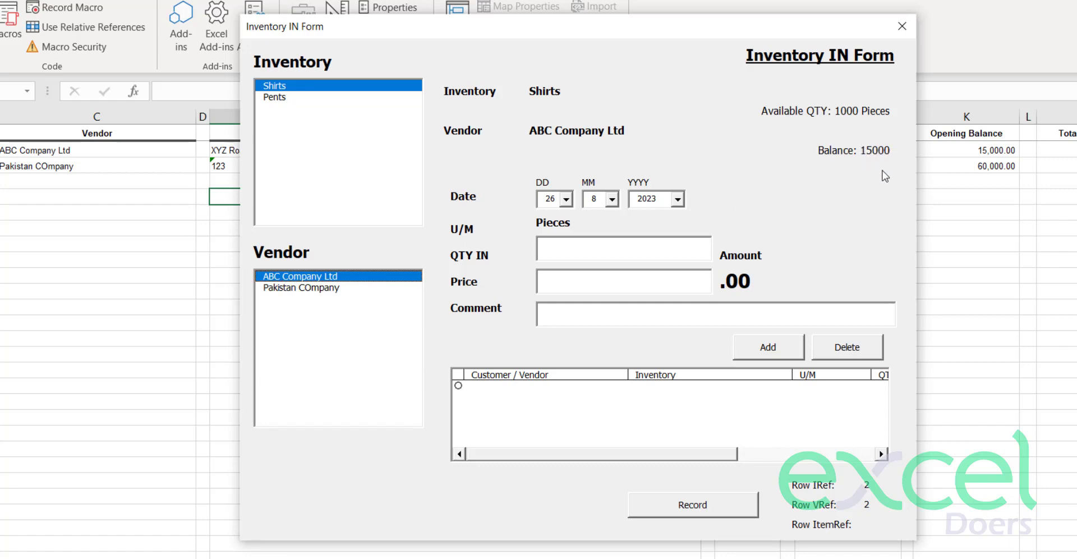
{"action": "left_click", "coordinate": [584, 250]}
{"action": "type", "text": "2000"}
{"action": "left_click", "coordinate": [585, 279]}
{"action": "type", "text": "100"}
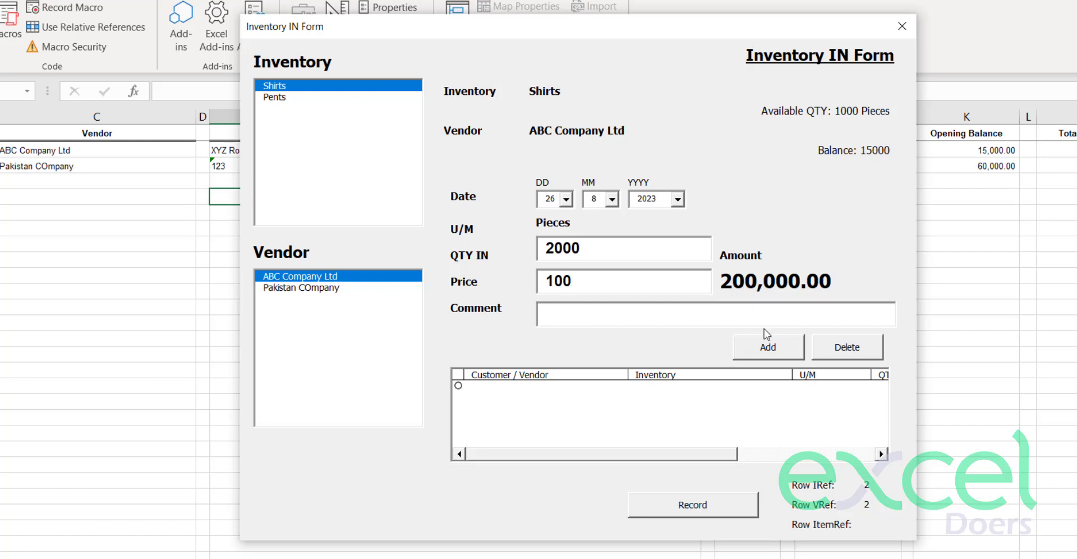
Add the 2,000-piece Shirts line and record it, confirming both prompts
{"action": "left_click", "coordinate": [775, 351]}
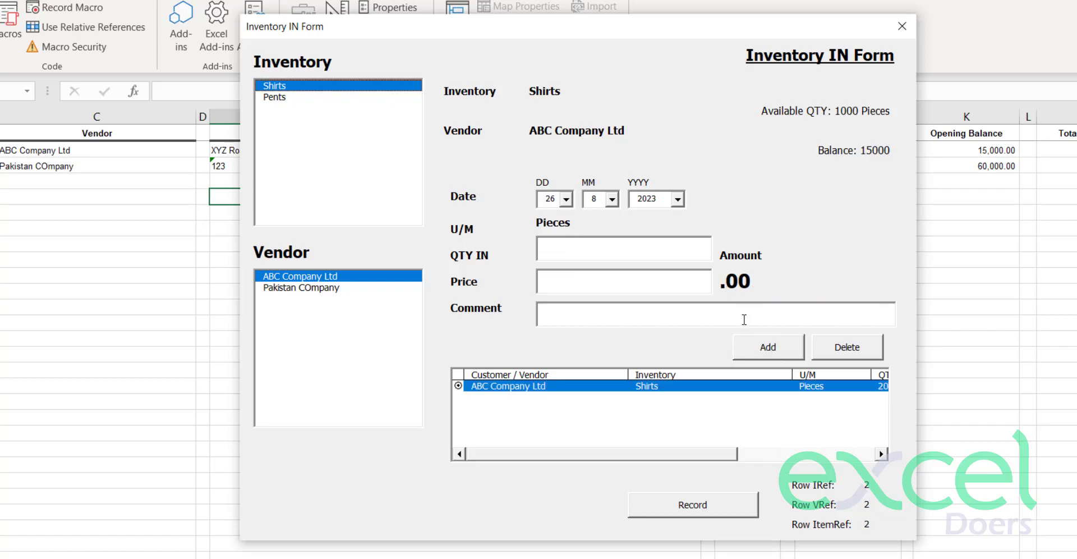
{"action": "left_click_drag", "start_coordinate": [685, 454], "coordinate": [707, 447]}
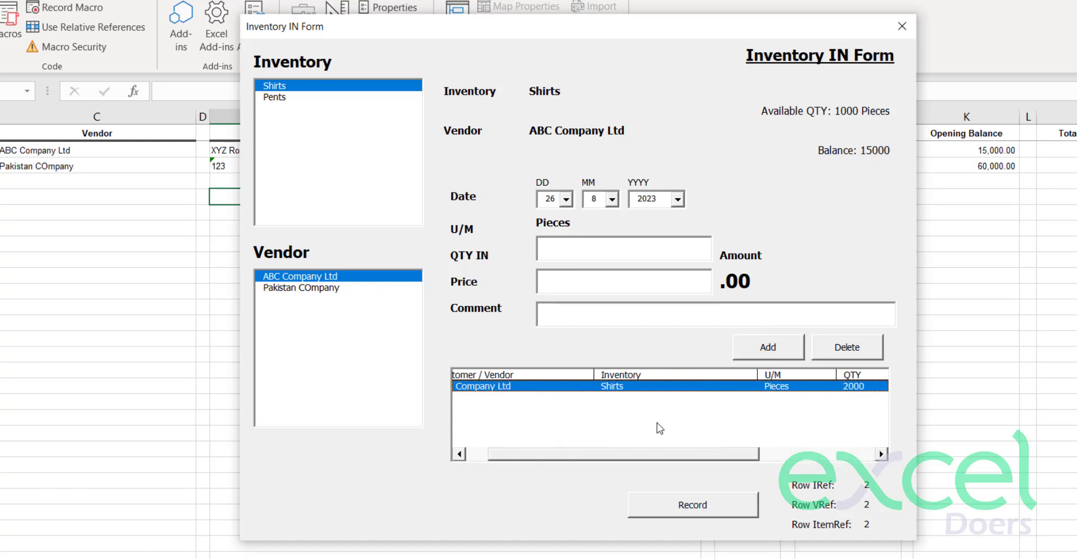
{"action": "left_click", "coordinate": [692, 503]}
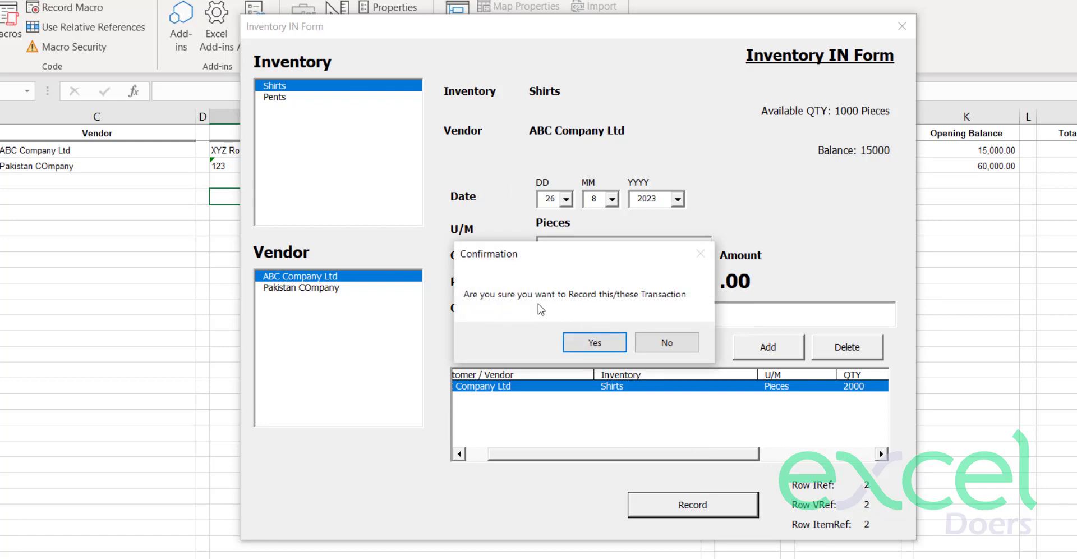
{"action": "left_click", "coordinate": [584, 345]}
{"action": "left_click", "coordinate": [573, 342]}
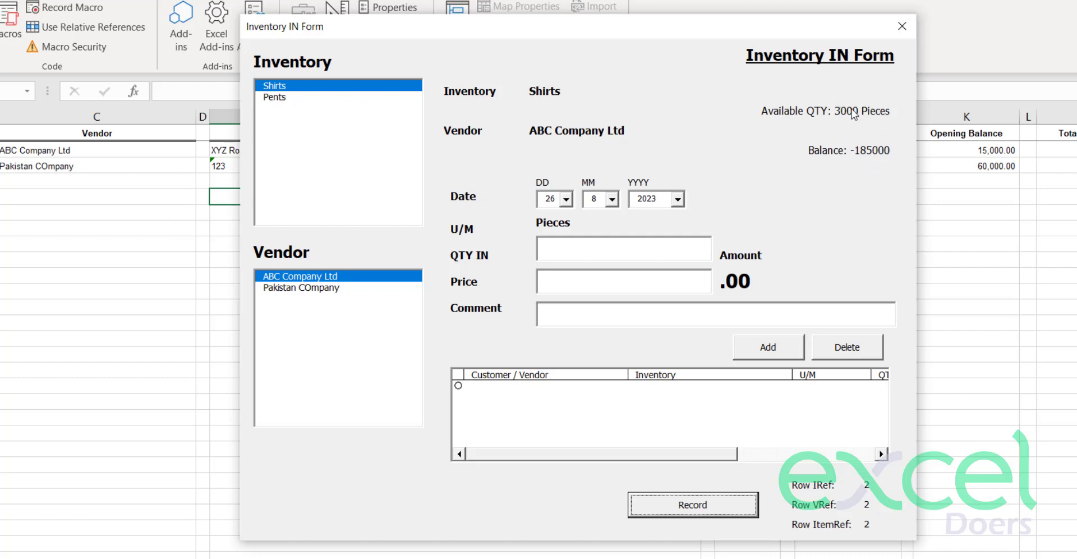
{"action": "left_click_drag", "start_coordinate": [810, 30], "coordinate": [922, 252]}
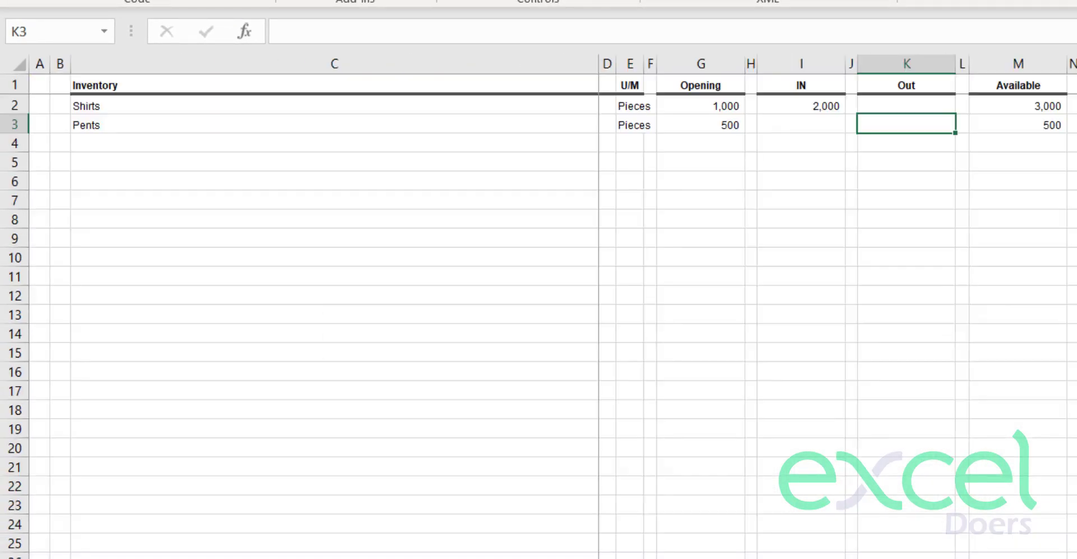
Check Shirts IN 2,000, Available 3,000, and the vendor's 200000 purchase total
{"action": "left_click", "coordinate": [797, 119]}
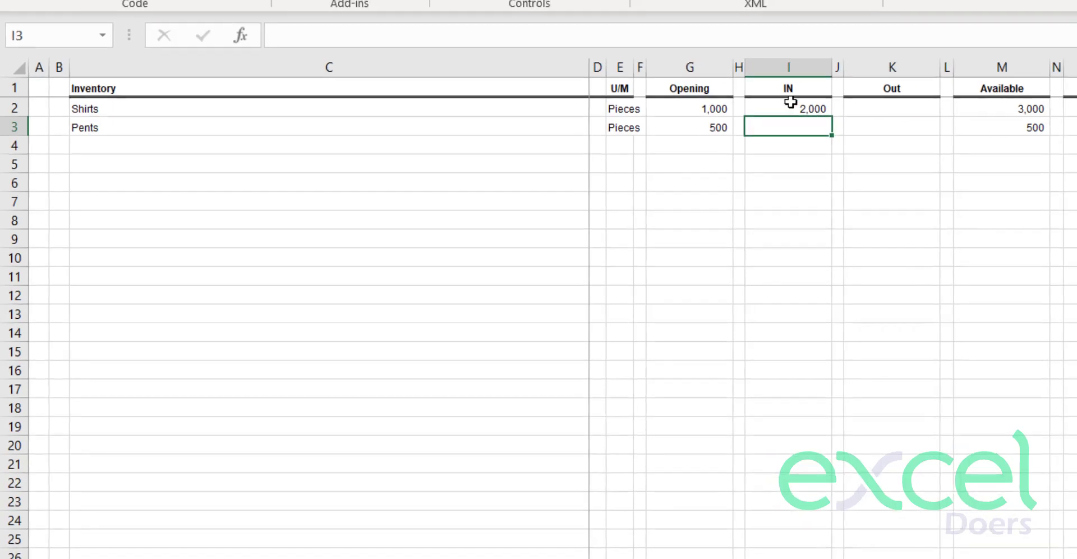
{"action": "left_click", "coordinate": [790, 106]}
{"action": "left_click", "coordinate": [1002, 109]}
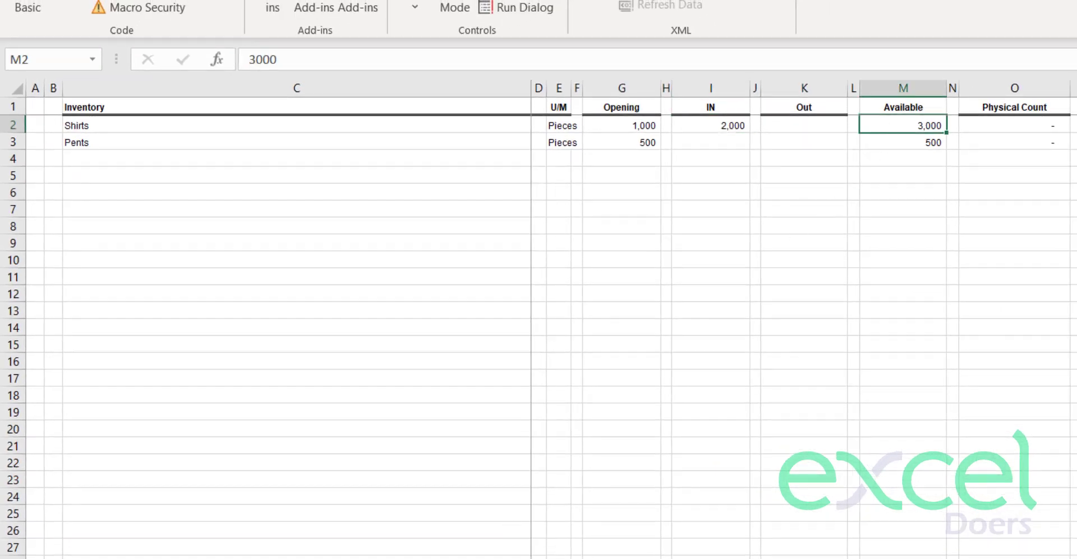
{"action": "left_click", "coordinate": [734, 125]}
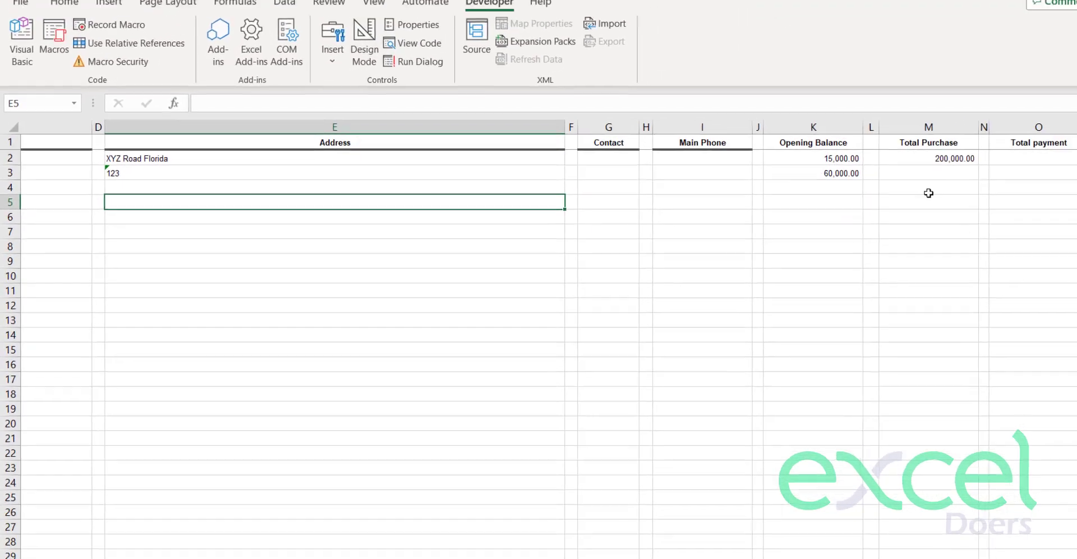
{"action": "left_click", "coordinate": [919, 159]}
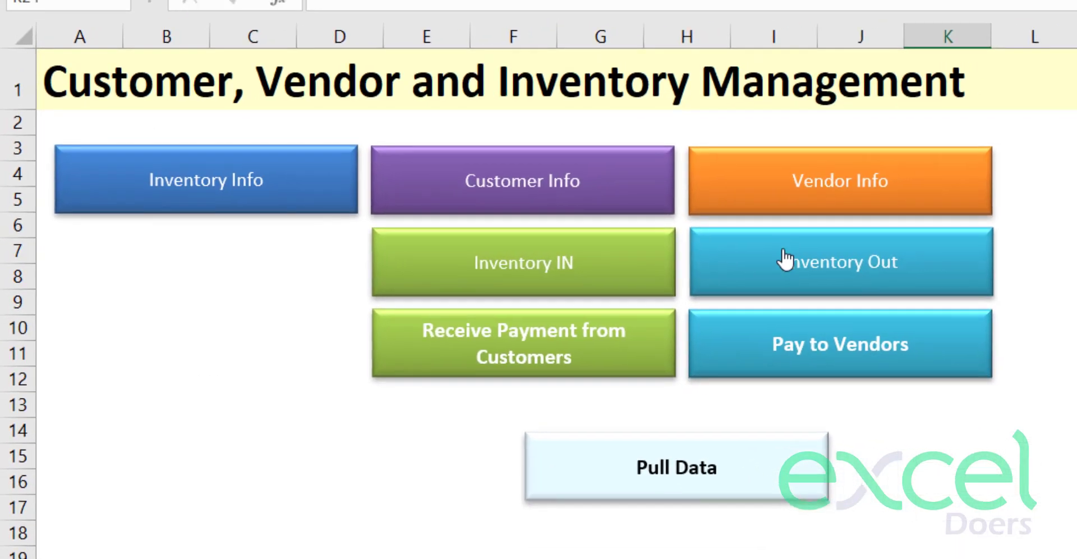
Enter an outgoing line of 200 Pents at a price of 150 in the Inventory Out form
{"action": "left_click", "coordinate": [785, 260]}
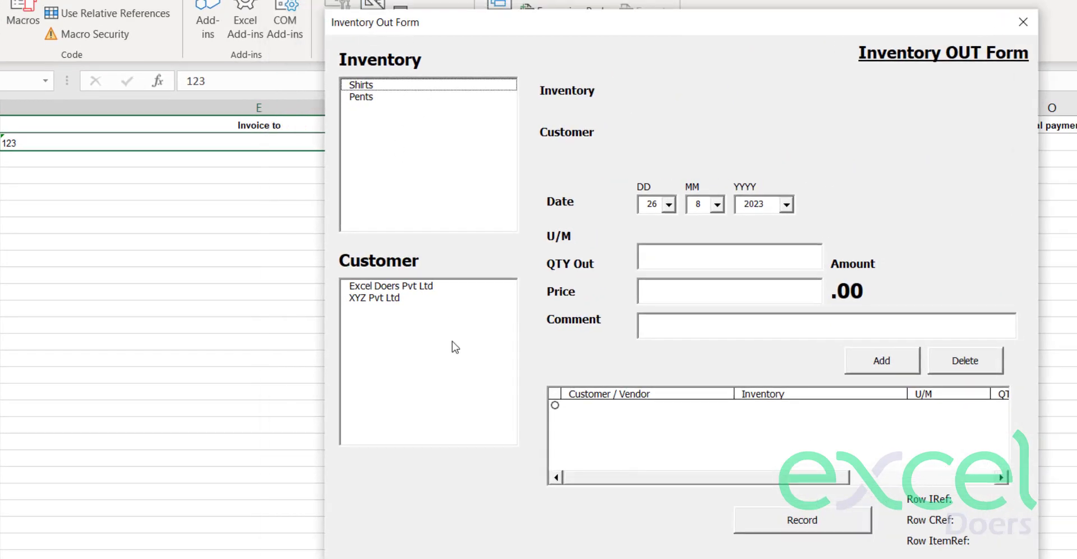
{"action": "left_click", "coordinate": [369, 99]}
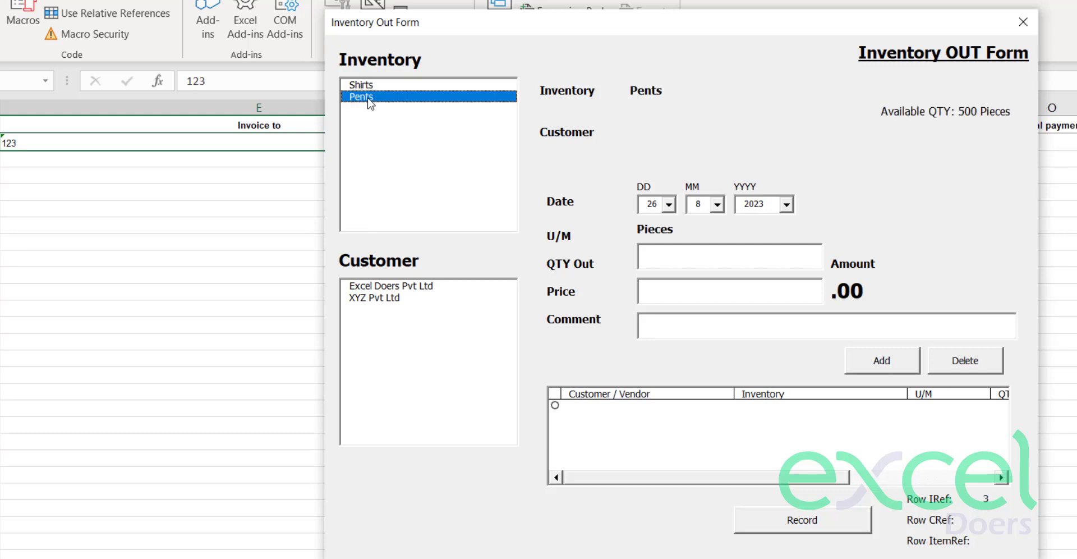
{"action": "left_click", "coordinate": [643, 266]}
{"action": "type", "text": "600"}
{"action": "left_click_drag", "start_coordinate": [680, 257], "coordinate": [617, 275]}
{"action": "type", "text": "200"}
{"action": "left_click", "coordinate": [670, 297]}
{"action": "type", "text": "15"}
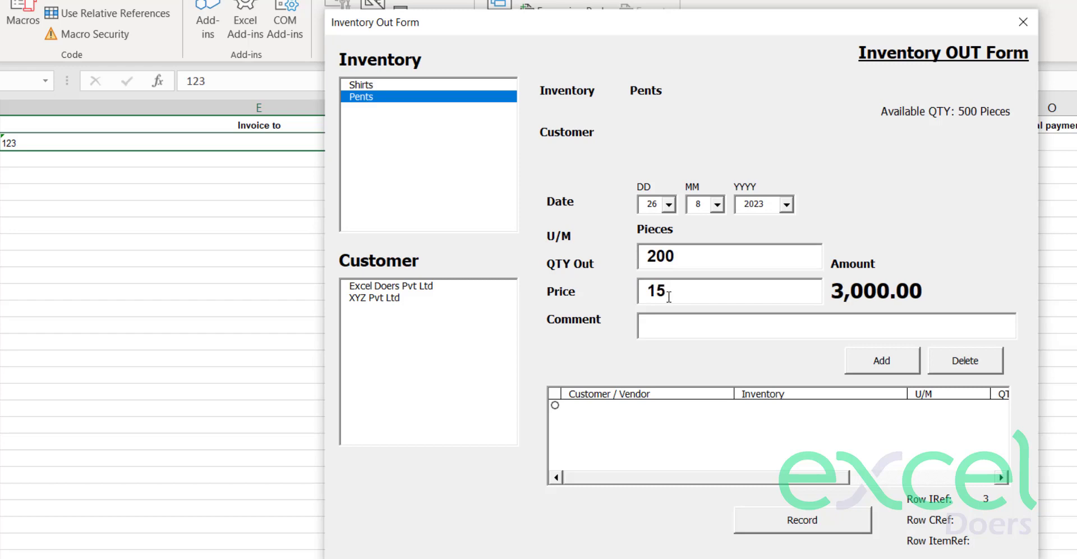
{"action": "type", "text": "0"}
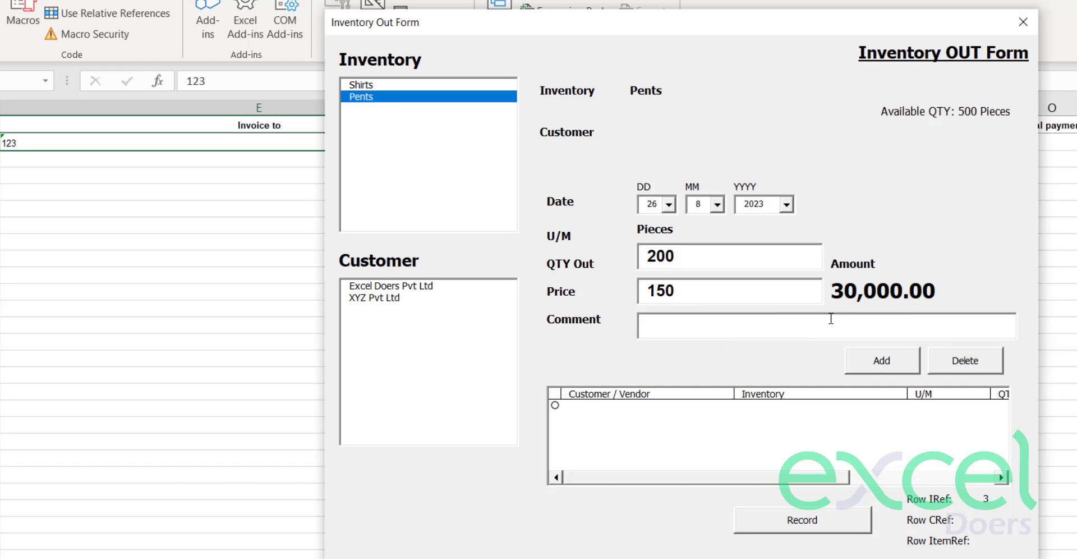
Select customer Excel Doers Pvt Ltd and add the Pents line to pending transactions
{"action": "left_click", "coordinate": [867, 362]}
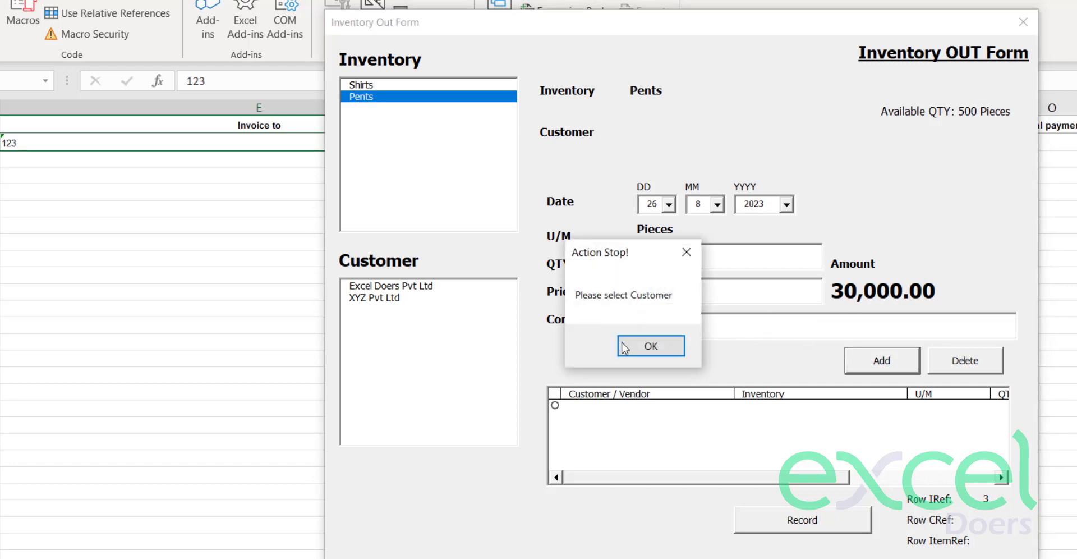
{"action": "left_click", "coordinate": [628, 345]}
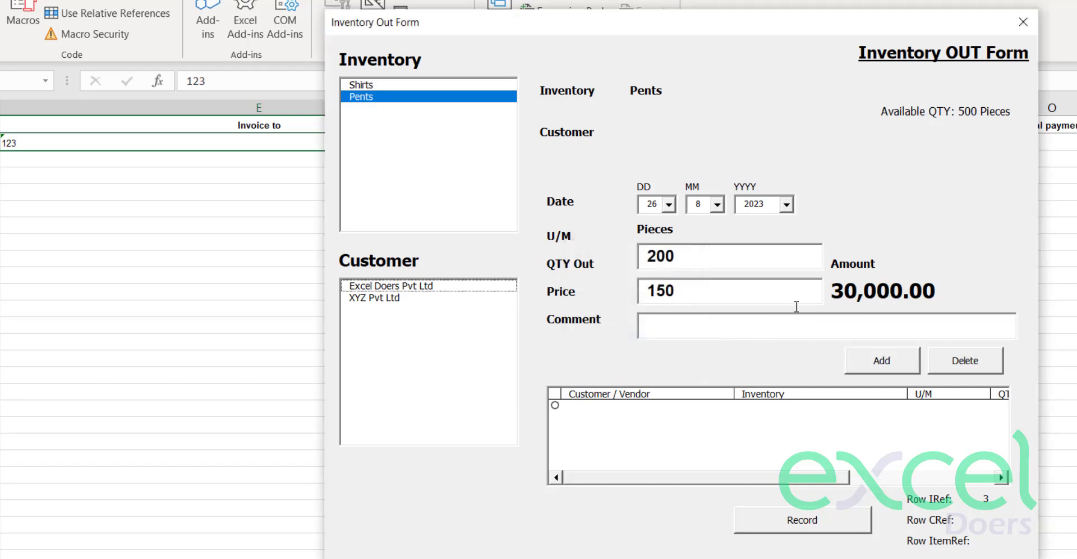
{"action": "left_click", "coordinate": [391, 287]}
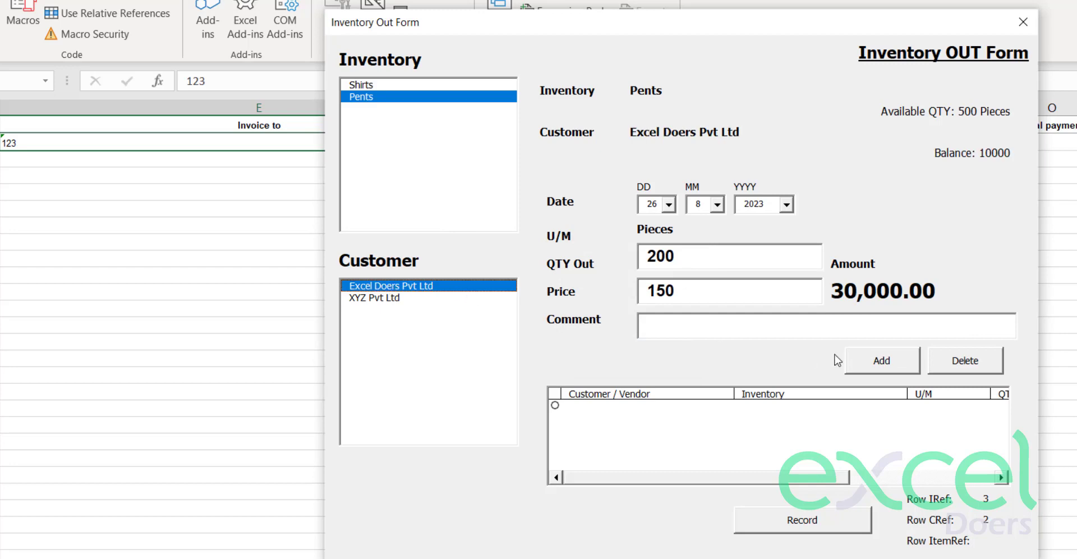
{"action": "left_click", "coordinate": [881, 362]}
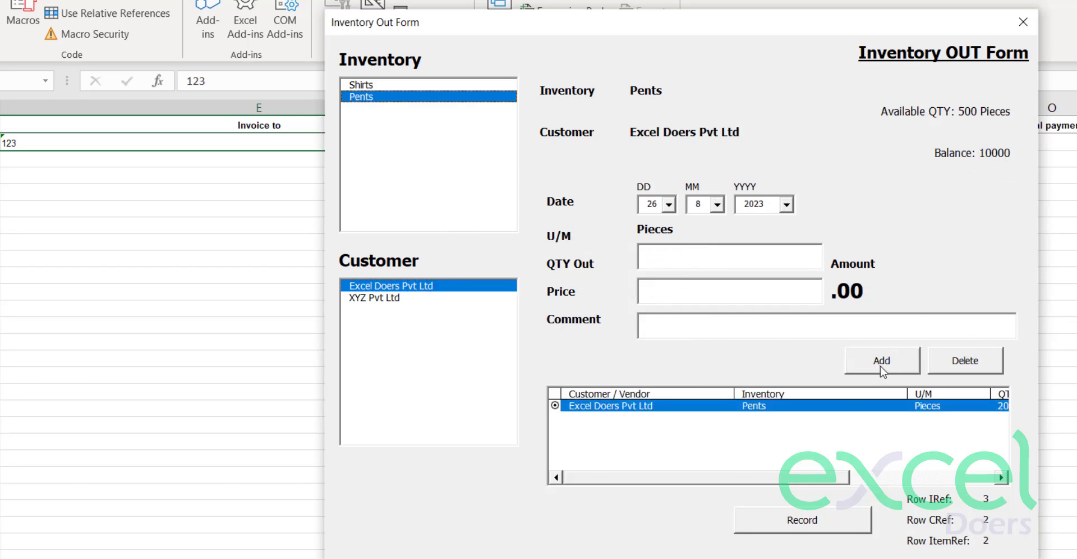
Add an outgoing line of 1500 Shirts at 700 to the pending list
{"action": "left_click", "coordinate": [370, 87]}
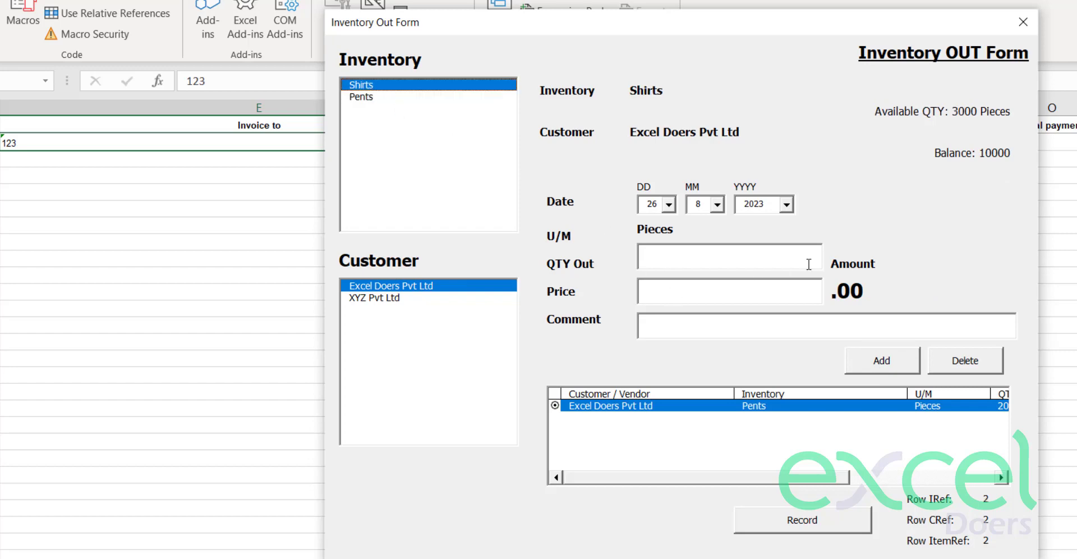
{"action": "left_click", "coordinate": [654, 255]}
{"action": "type", "text": "1500"}
{"action": "left_click", "coordinate": [685, 294]}
{"action": "type", "text": "700"}
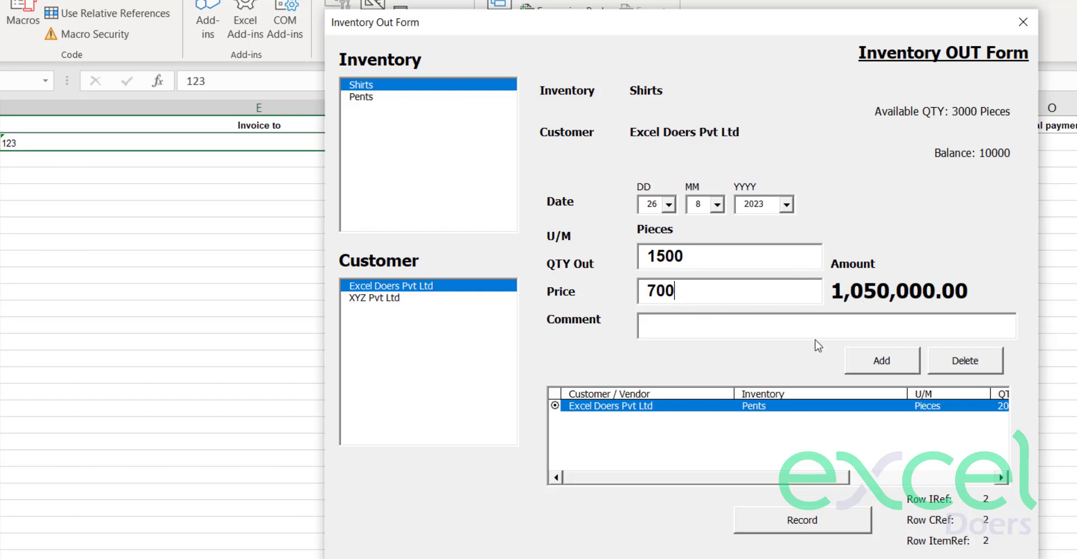
{"action": "left_click", "coordinate": [879, 366]}
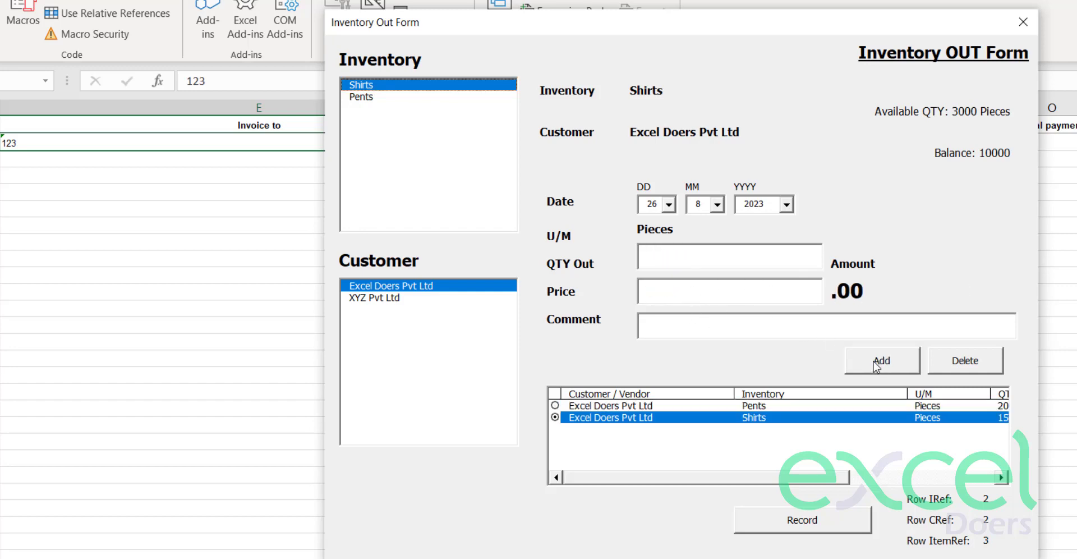
Record both outgoing lines and check the remaining Pents availability
{"action": "left_click", "coordinate": [846, 526]}
{"action": "left_click", "coordinate": [644, 345]}
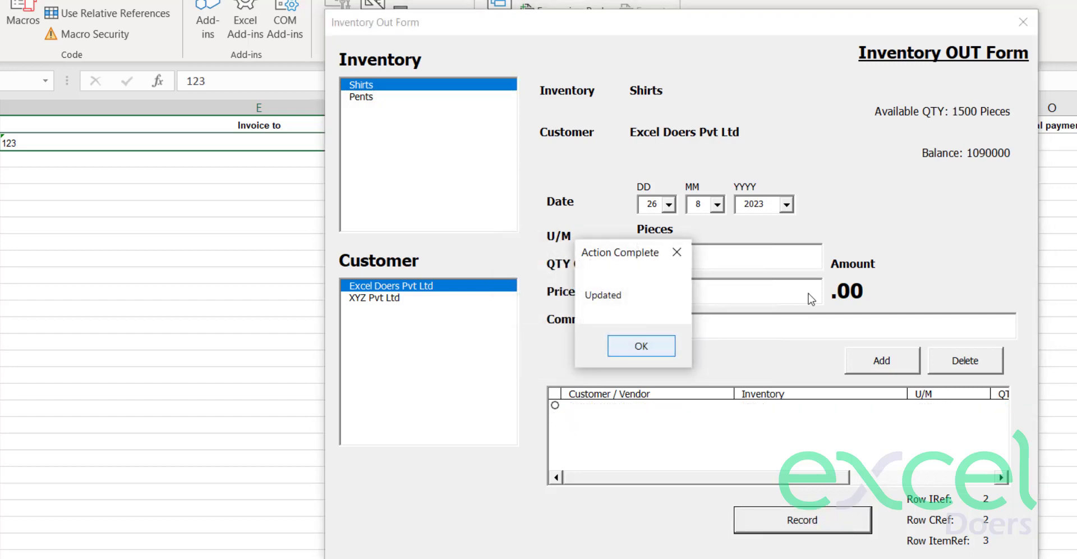
{"action": "left_click", "coordinate": [648, 343]}
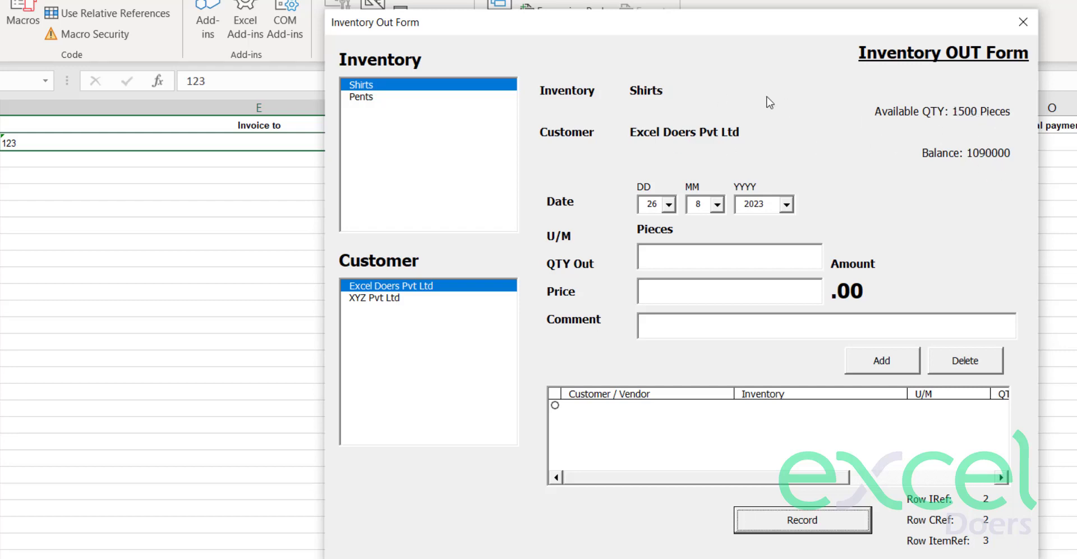
{"action": "left_click", "coordinate": [373, 98]}
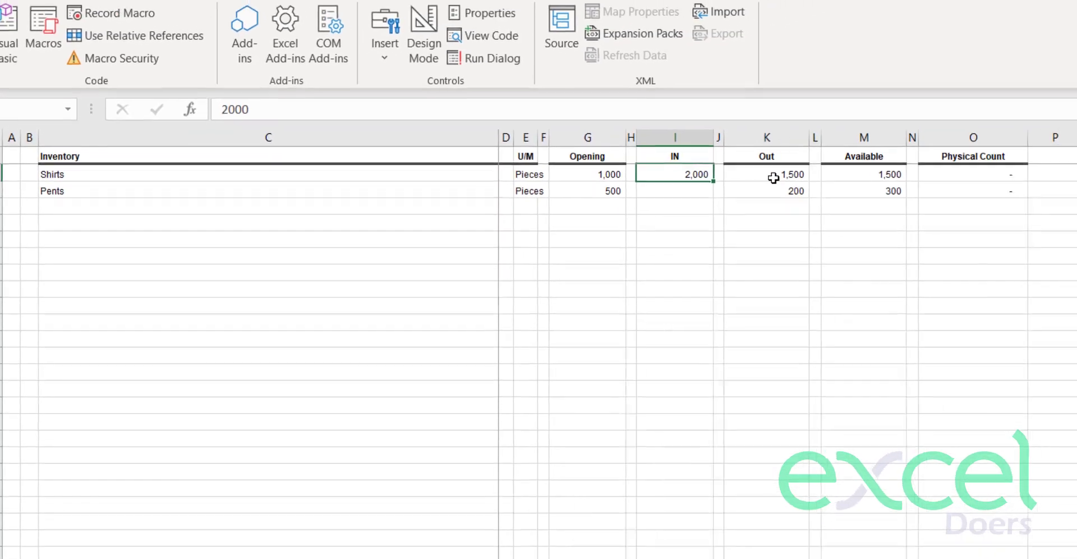
Select the Out and Available quantities for Shirts and Pents, then return to the dashboard
{"action": "left_click_drag", "start_coordinate": [774, 178], "coordinate": [772, 192]}
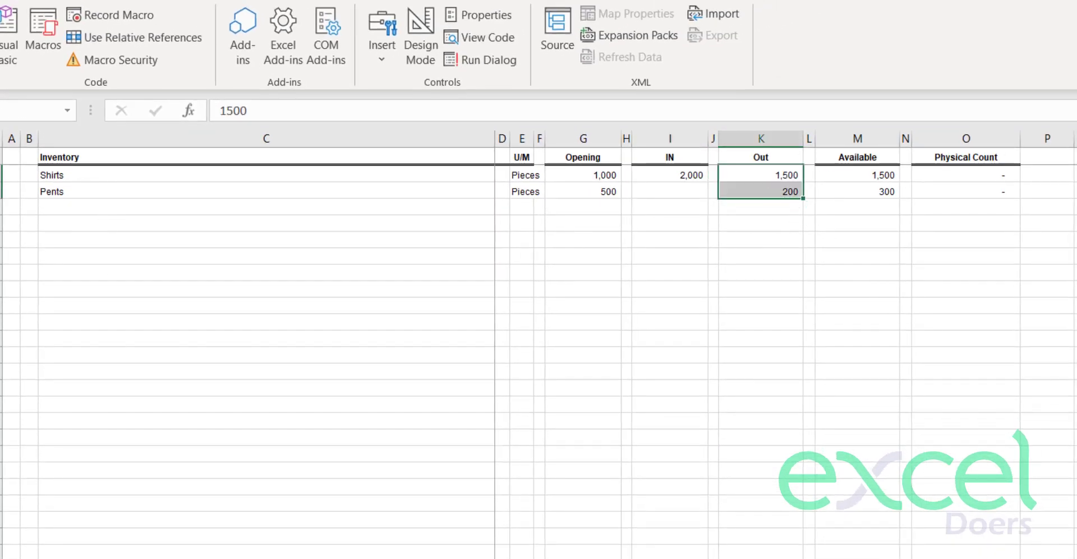
{"action": "left_click_drag", "start_coordinate": [889, 180], "coordinate": [882, 264]}
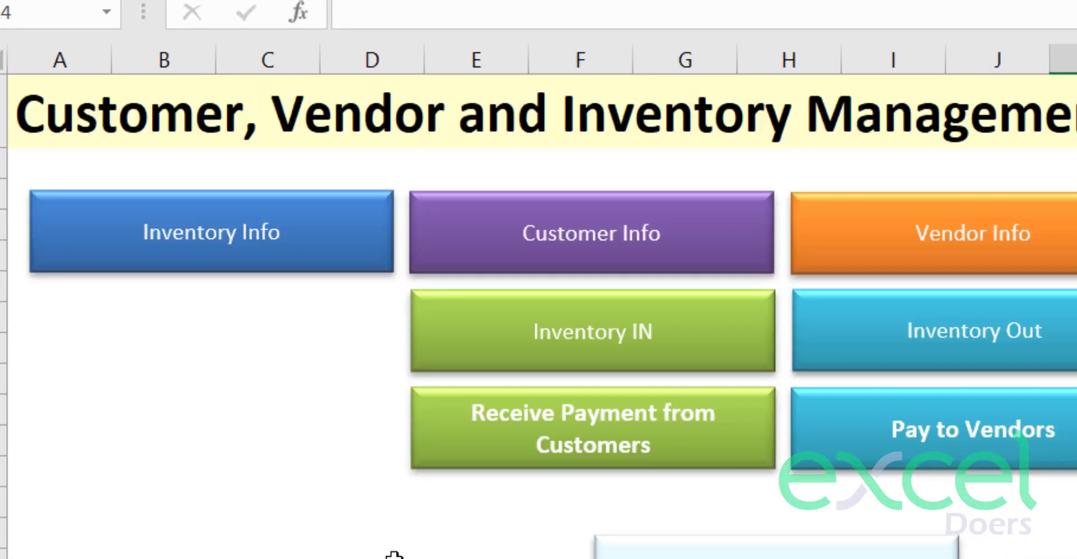
{"action": "left_click", "coordinate": [385, 550]}
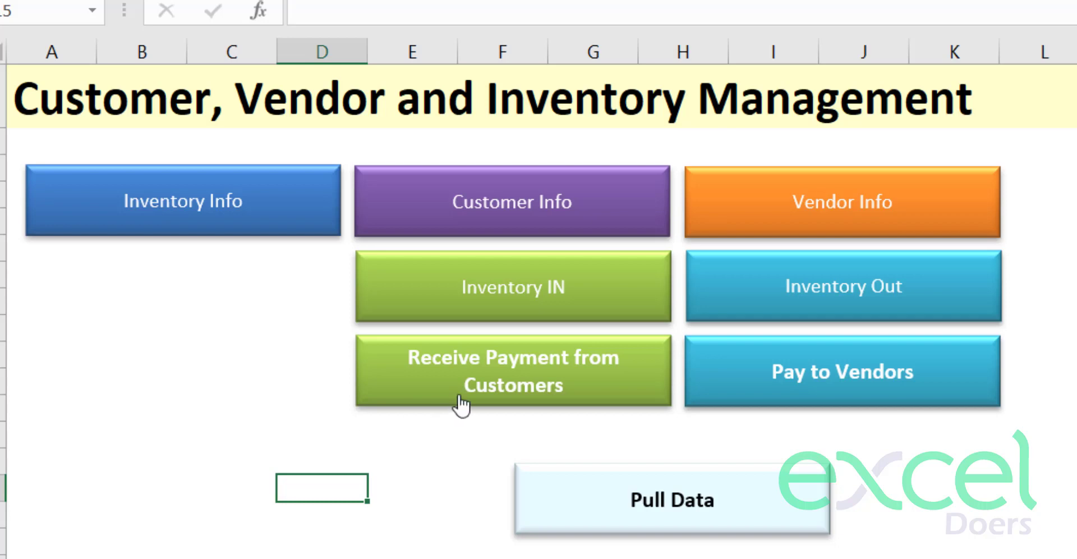
Enter a 500000 payment from Excel Doers Pvt Ltd with an ABC Bank cheque comment
{"action": "left_click", "coordinate": [494, 402]}
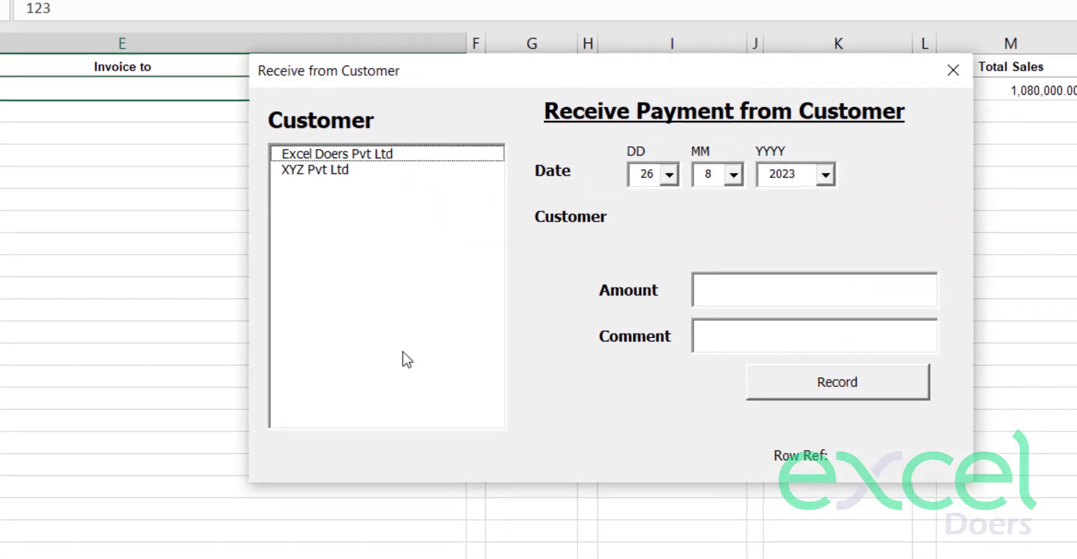
{"action": "left_click", "coordinate": [314, 159]}
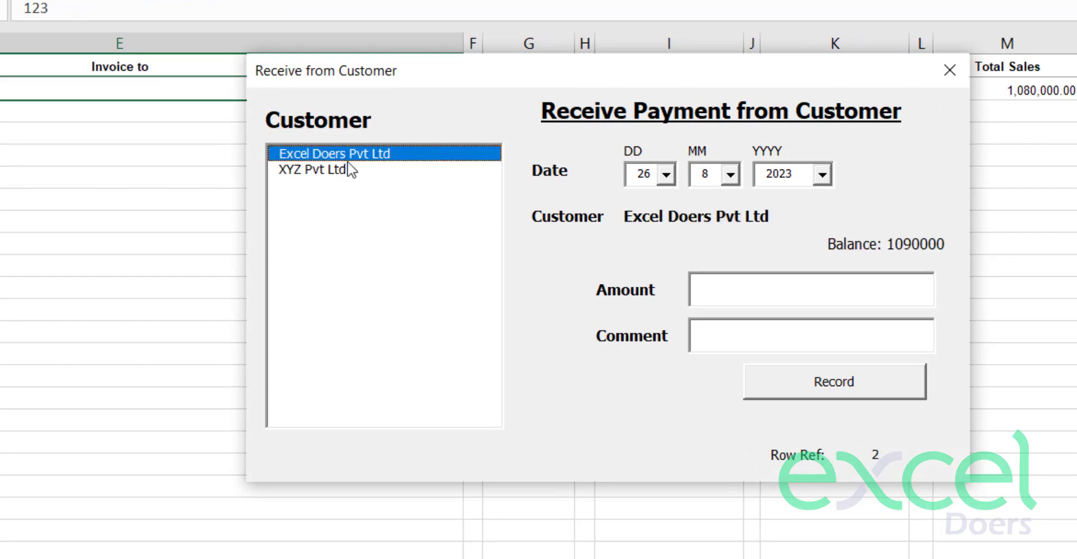
{"action": "left_click", "coordinate": [730, 291]}
{"action": "type", "text": "500000"}
{"action": "left_click_drag", "start_coordinate": [737, 288], "coordinate": [681, 288]}
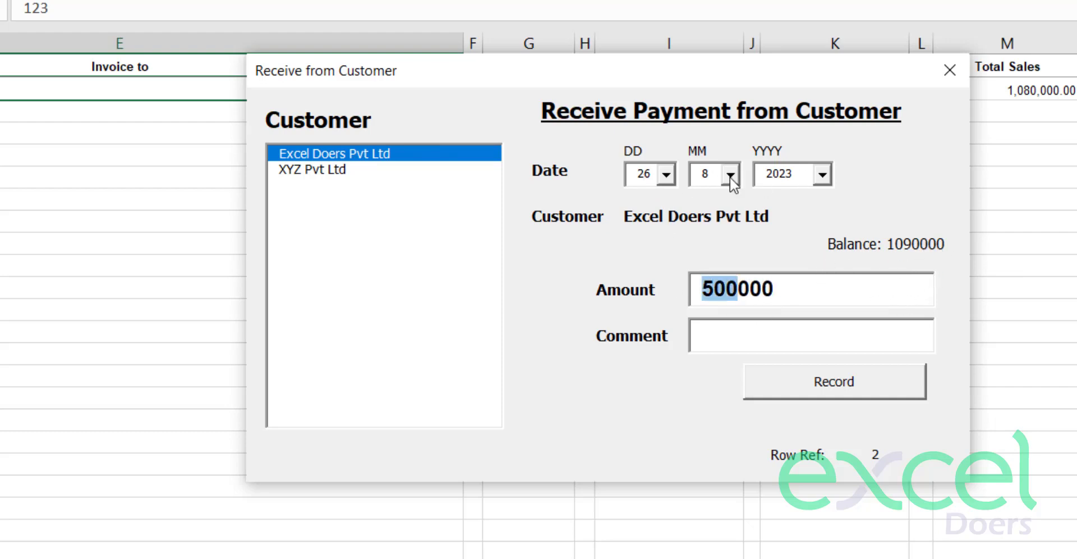
{"action": "left_click", "coordinate": [737, 329]}
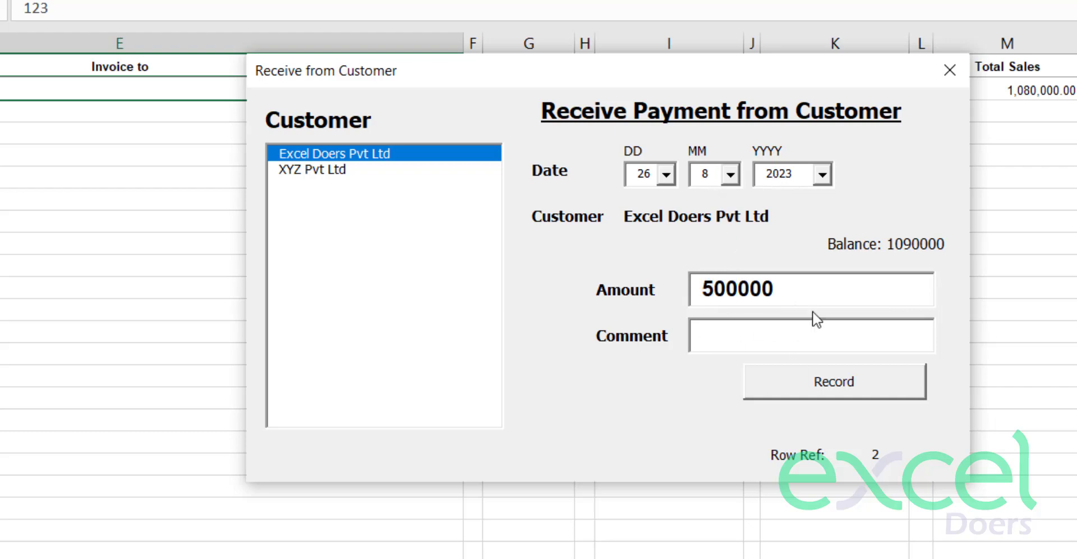
{"action": "type", "text": "Cheq # 123456 ABC Bank"}
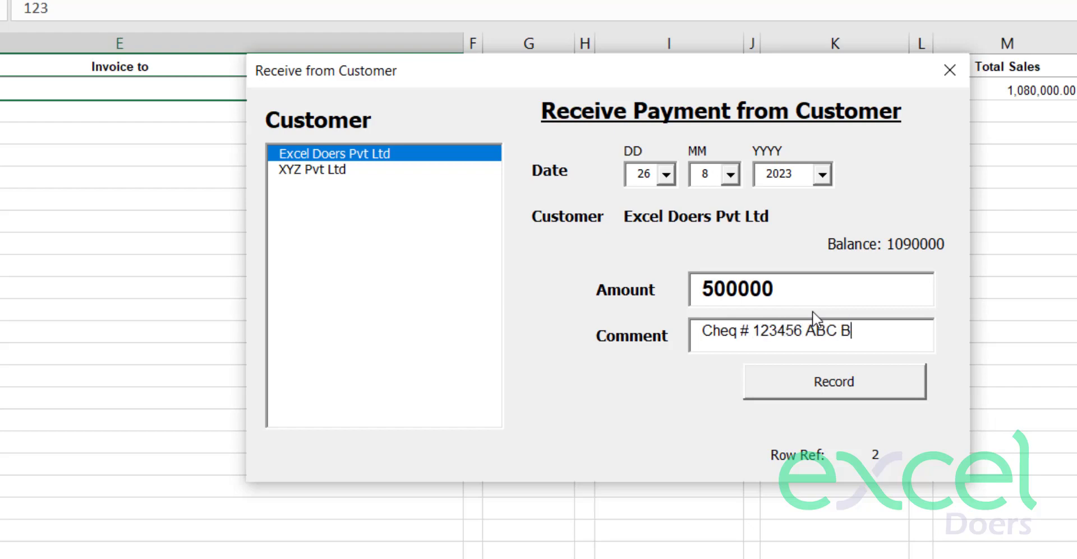
Record the customer payment, confirming both prompts
{"action": "left_click", "coordinate": [766, 386]}
{"action": "left_click", "coordinate": [653, 366]}
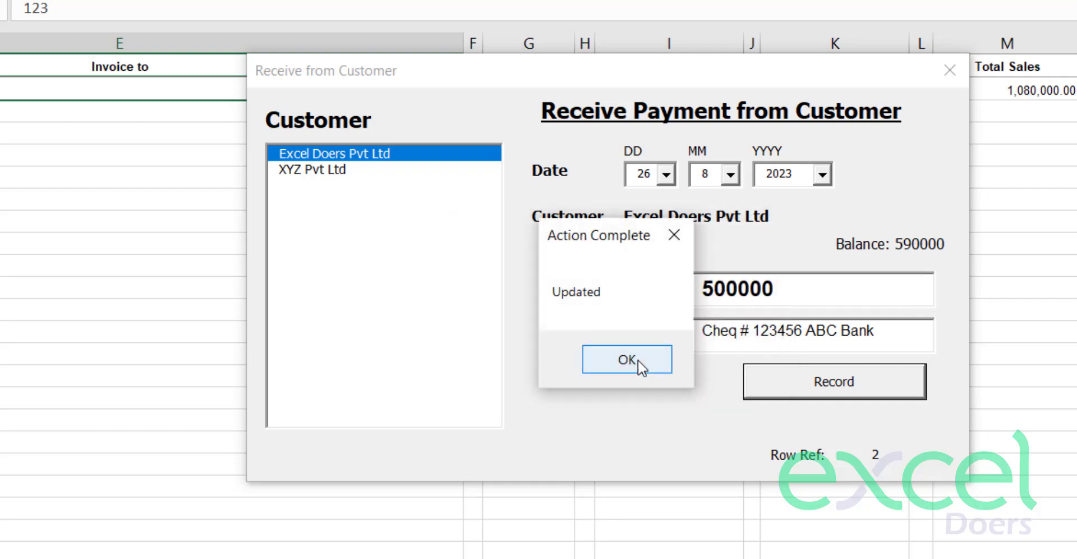
{"action": "left_click", "coordinate": [653, 366]}
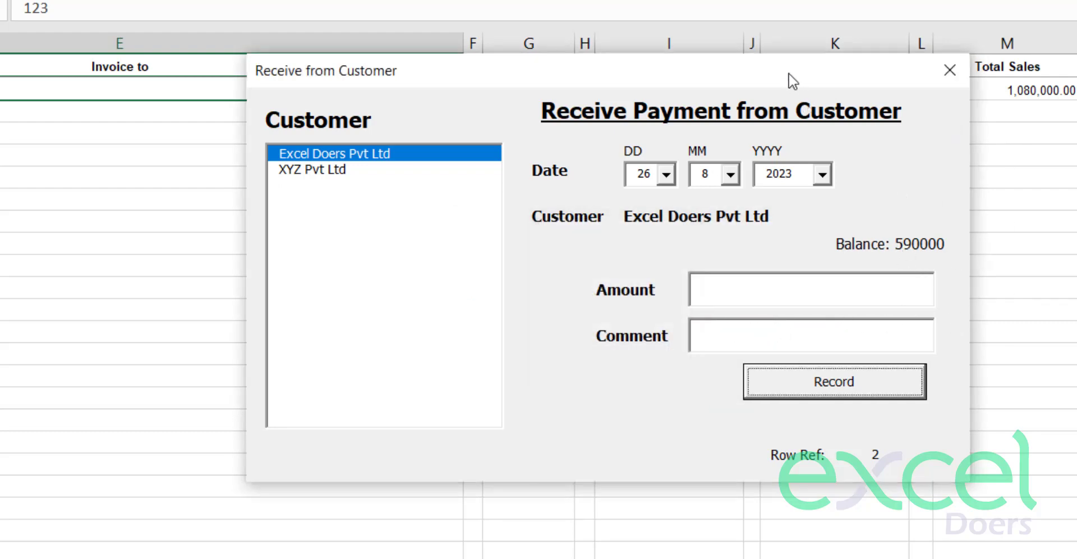
{"action": "left_click_drag", "start_coordinate": [796, 86], "coordinate": [870, 205]}
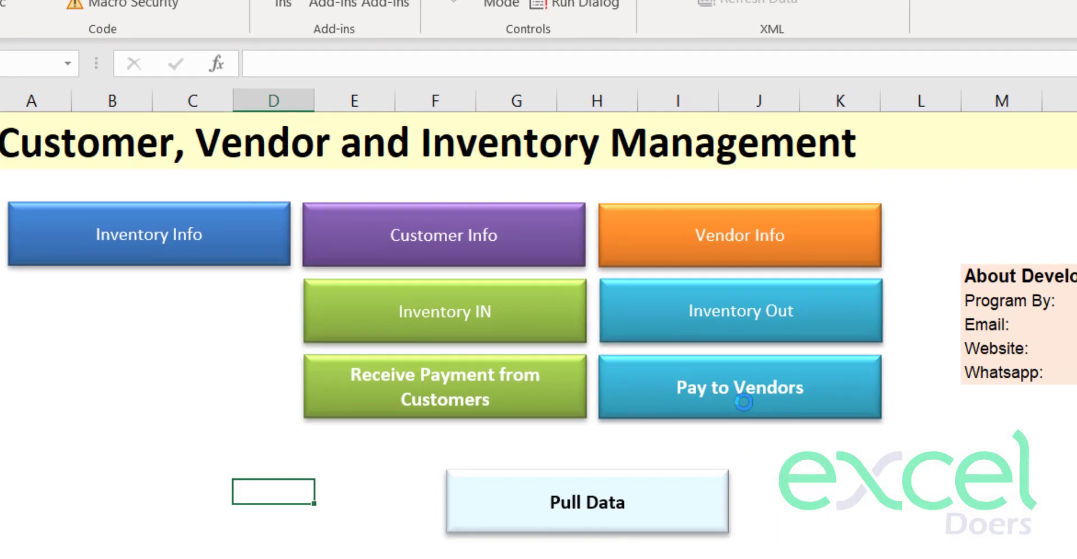
Pay vendor ABC Company Ltd 250000 with a cheque comment and record it
{"action": "left_click", "coordinate": [784, 412]}
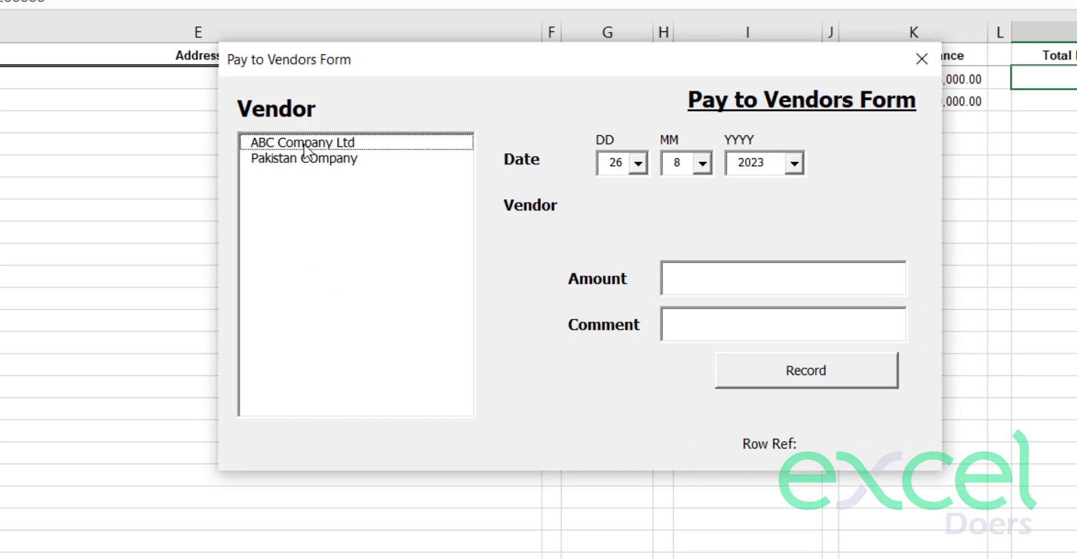
{"action": "left_click", "coordinate": [305, 147]}
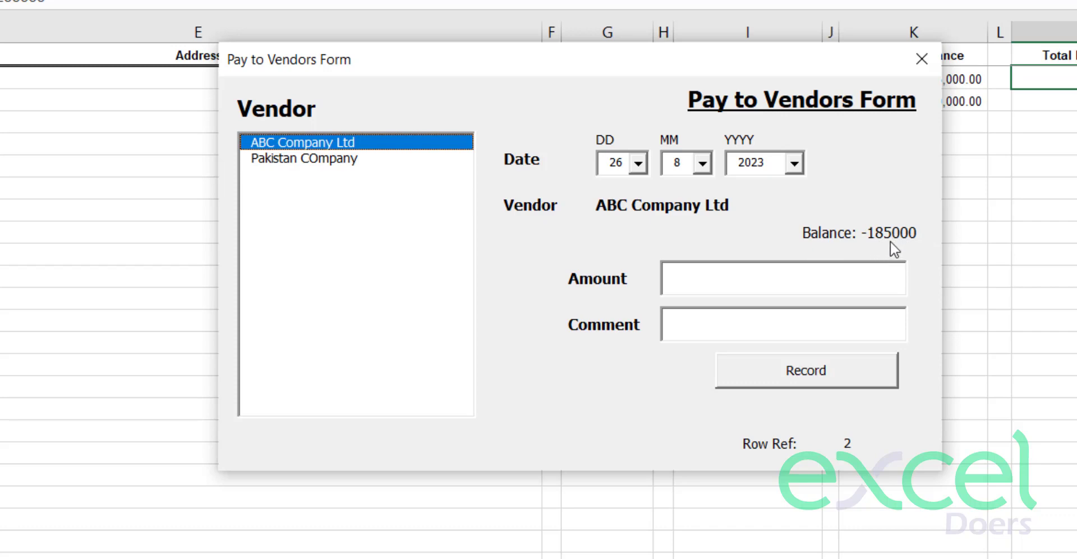
{"action": "left_click", "coordinate": [765, 279]}
{"action": "type", "text": "250000"}
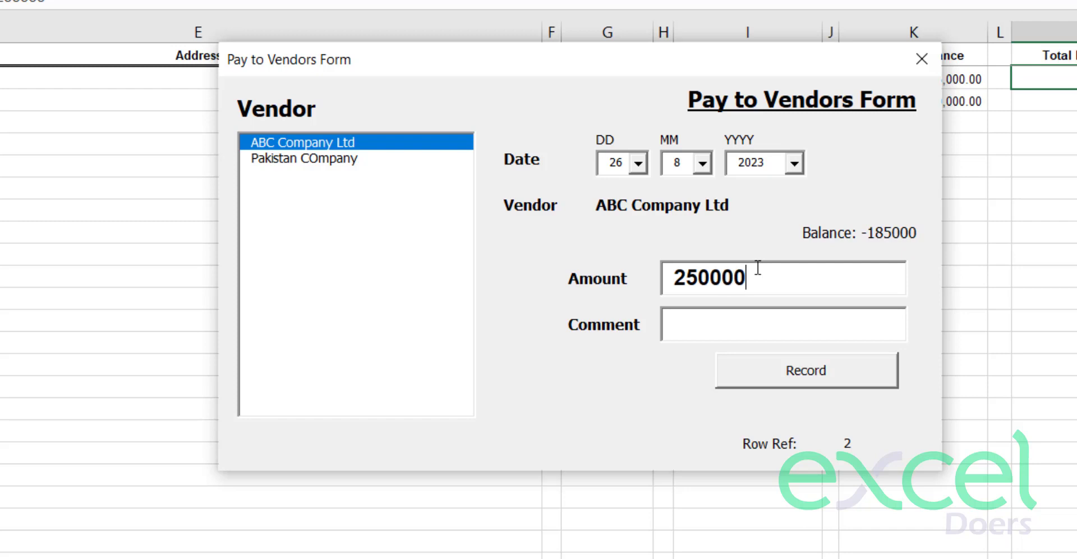
{"action": "left_click", "coordinate": [711, 324]}
{"action": "type", "text": "Cheq # 123"}
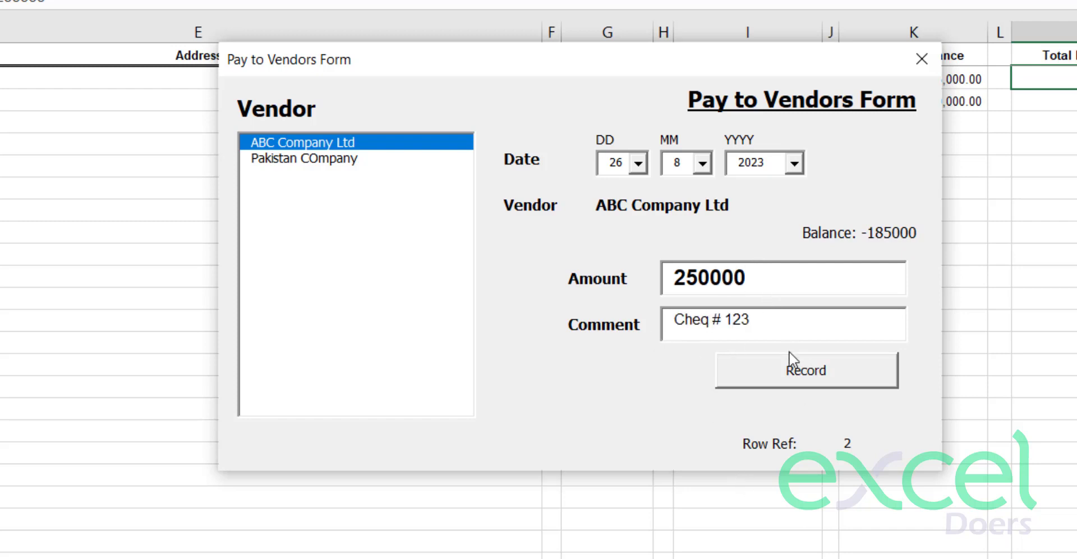
{"action": "left_click", "coordinate": [790, 373]}
{"action": "left_click", "coordinate": [609, 350]}
{"action": "left_click", "coordinate": [592, 352]}
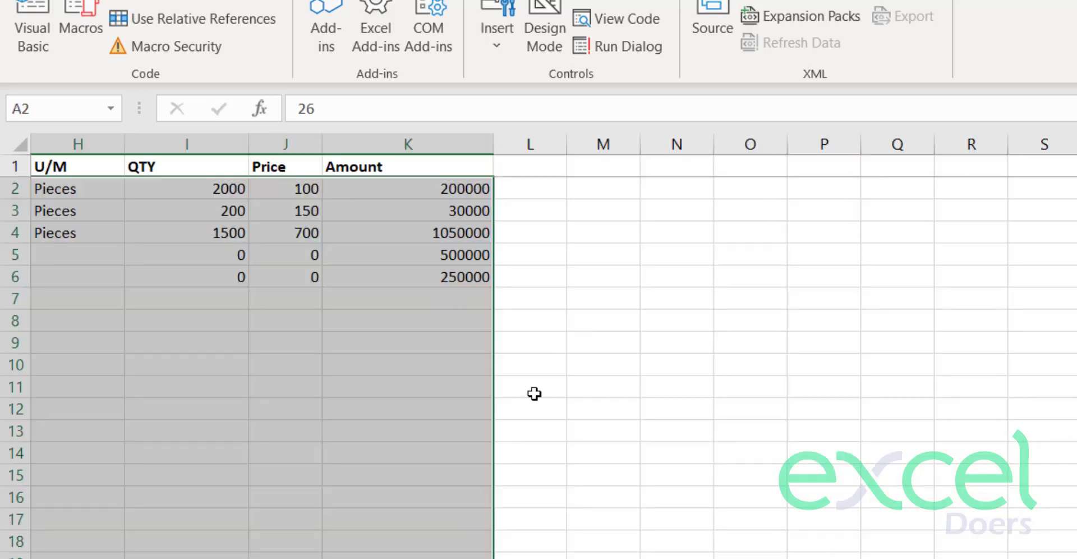
Review the Register's type, comment, name, item, unit, quantity and price columns
{"action": "left_click", "coordinate": [522, 380]}
{"action": "scroll", "coordinate": [902, 547], "scroll_direction": "left", "scroll_amount": 5}
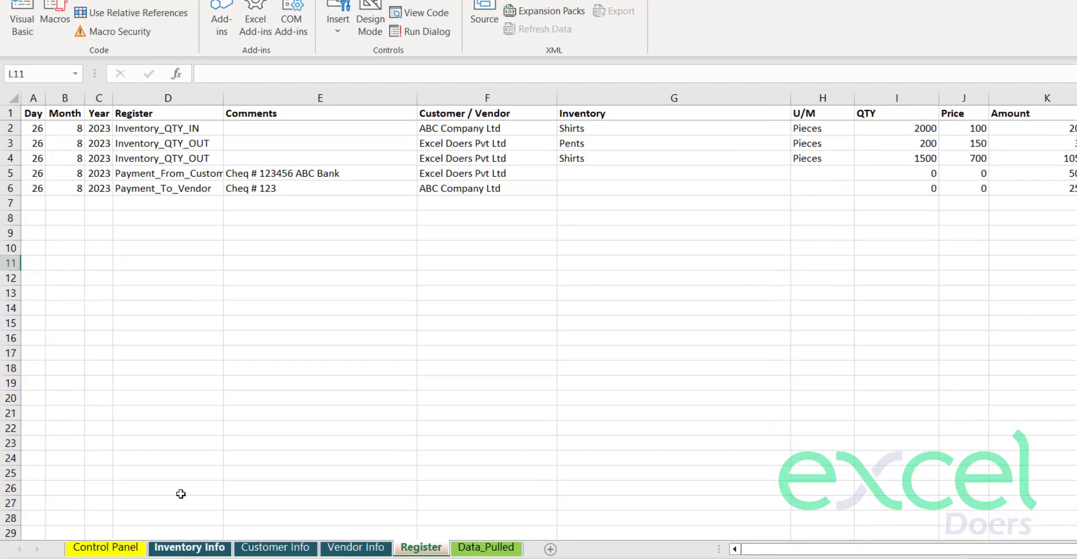
{"action": "left_click_drag", "start_coordinate": [143, 128], "coordinate": [168, 189]}
{"action": "left_click_drag", "start_coordinate": [356, 161], "coordinate": [393, 205]}
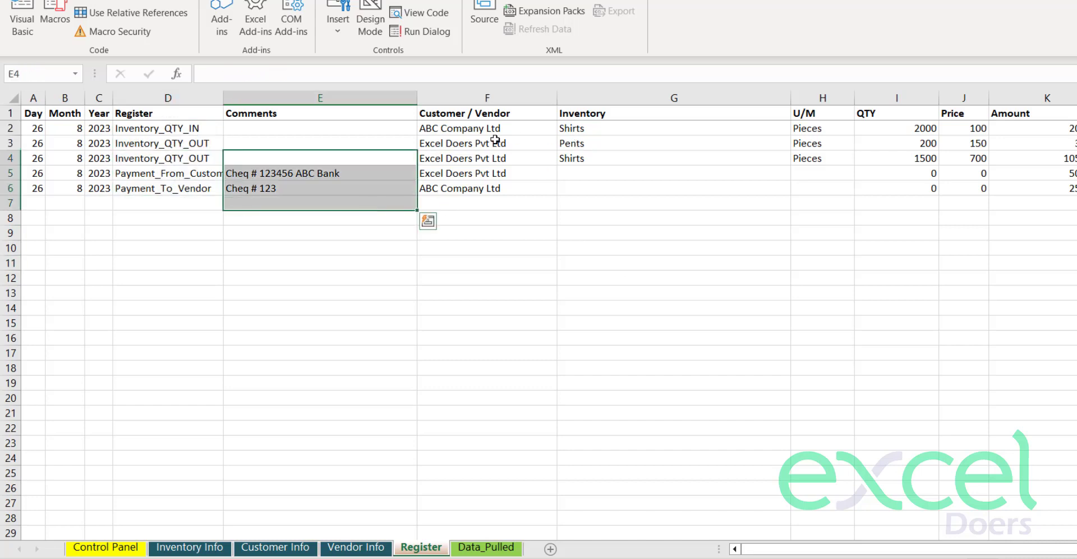
{"action": "left_click_drag", "start_coordinate": [494, 129], "coordinate": [520, 200]}
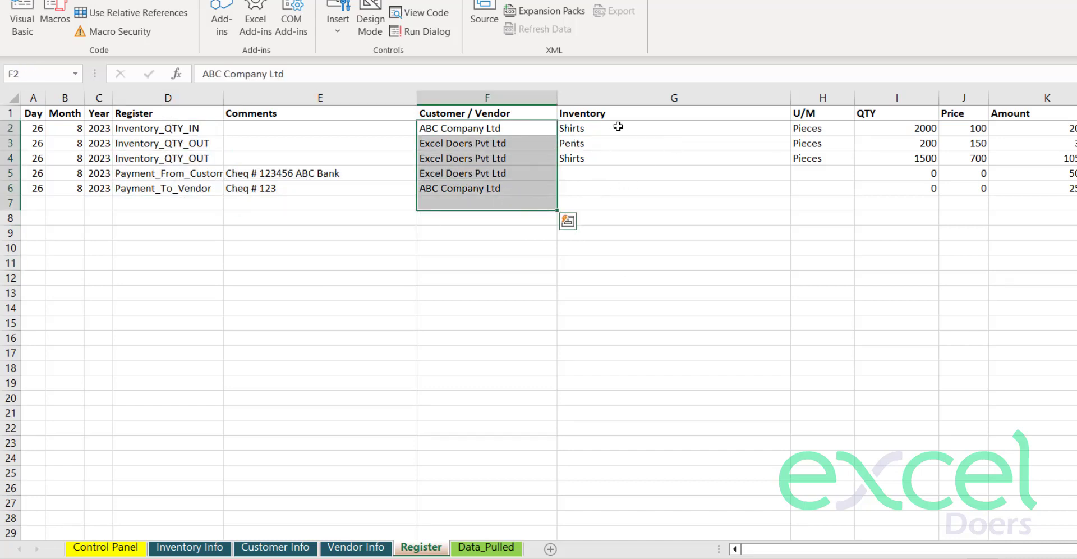
{"action": "left_click_drag", "start_coordinate": [615, 126], "coordinate": [627, 172]}
{"action": "left_click_drag", "start_coordinate": [817, 128], "coordinate": [814, 158]}
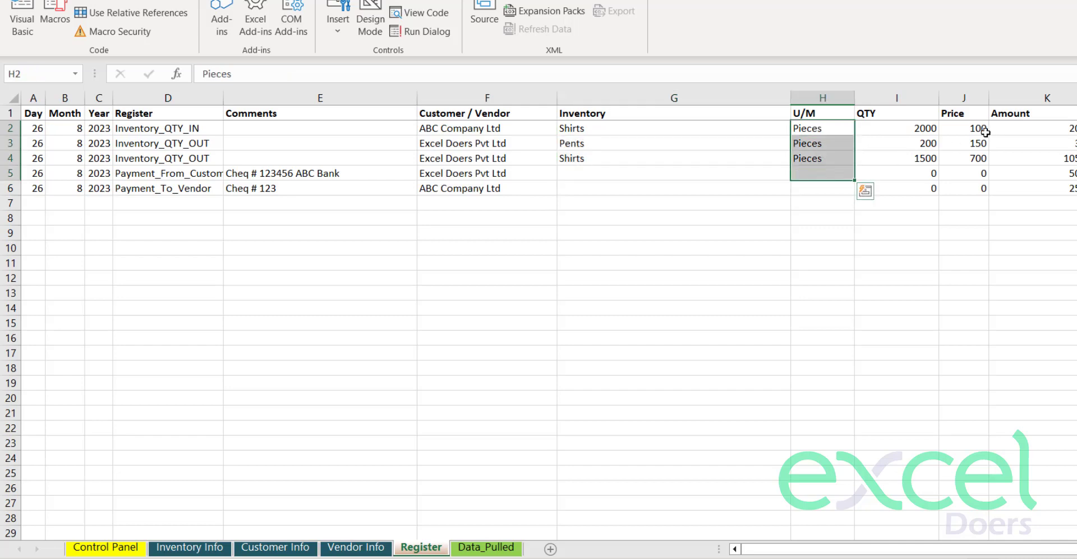
{"action": "left_click_drag", "start_coordinate": [898, 128], "coordinate": [898, 159]}
{"action": "left_click_drag", "start_coordinate": [969, 128], "coordinate": [976, 144]}
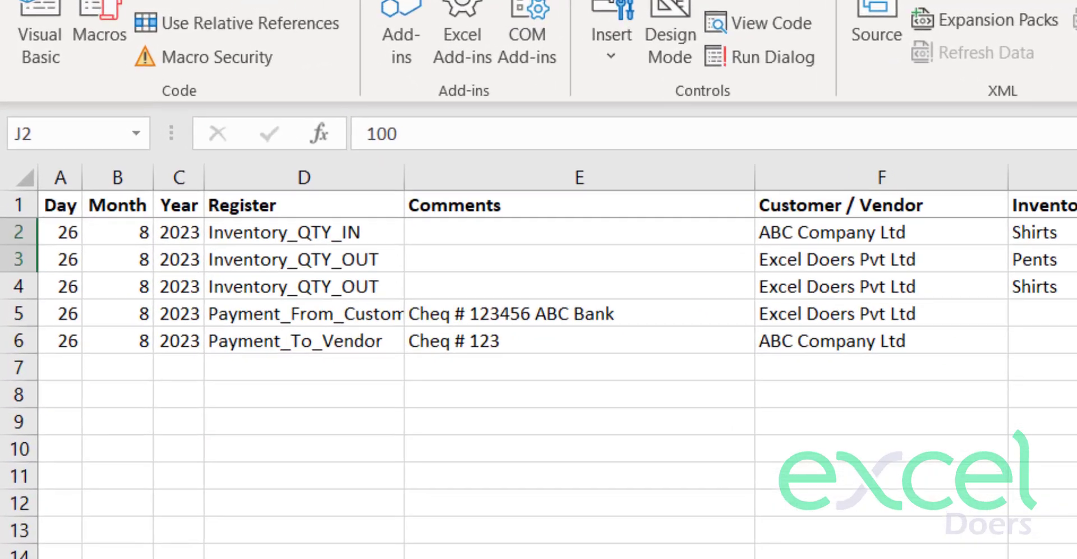
Pull Excel Doers Pvt Ltd's 26/8/2023 register rows into Data_Pulled and highlight them
{"action": "left_click", "coordinate": [105, 547]}
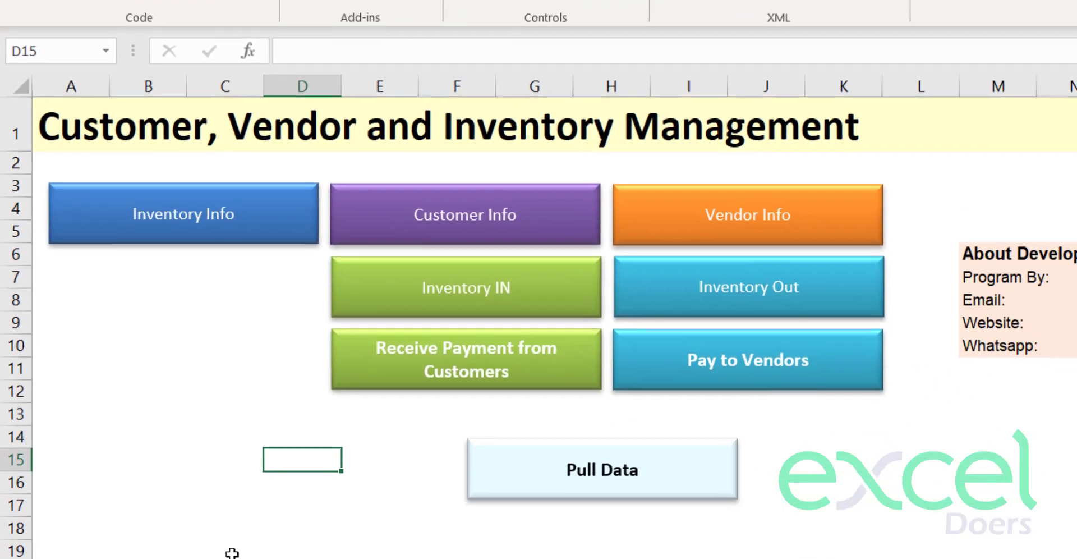
{"action": "left_click", "coordinate": [232, 553]}
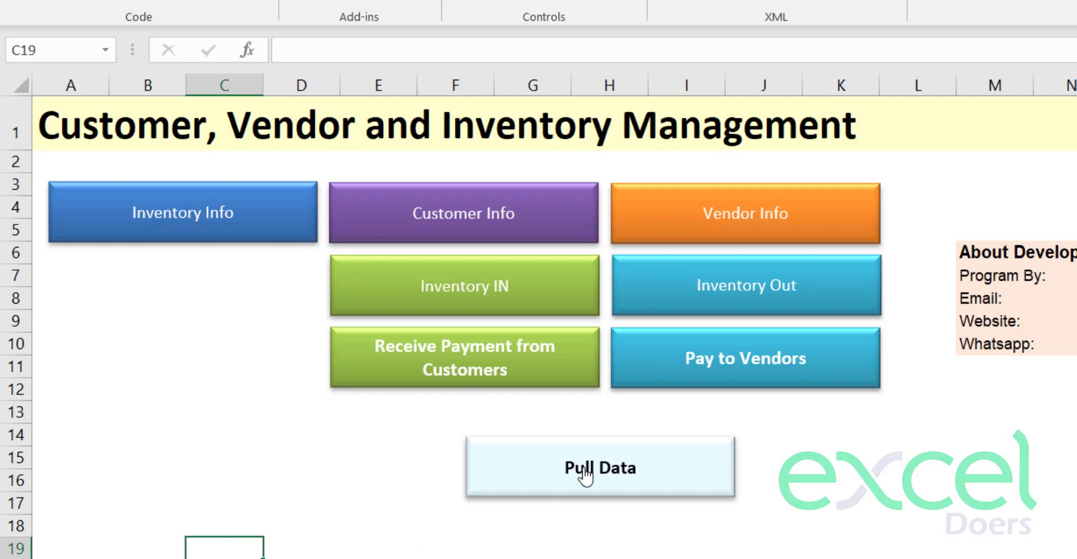
{"action": "left_click", "coordinate": [610, 476]}
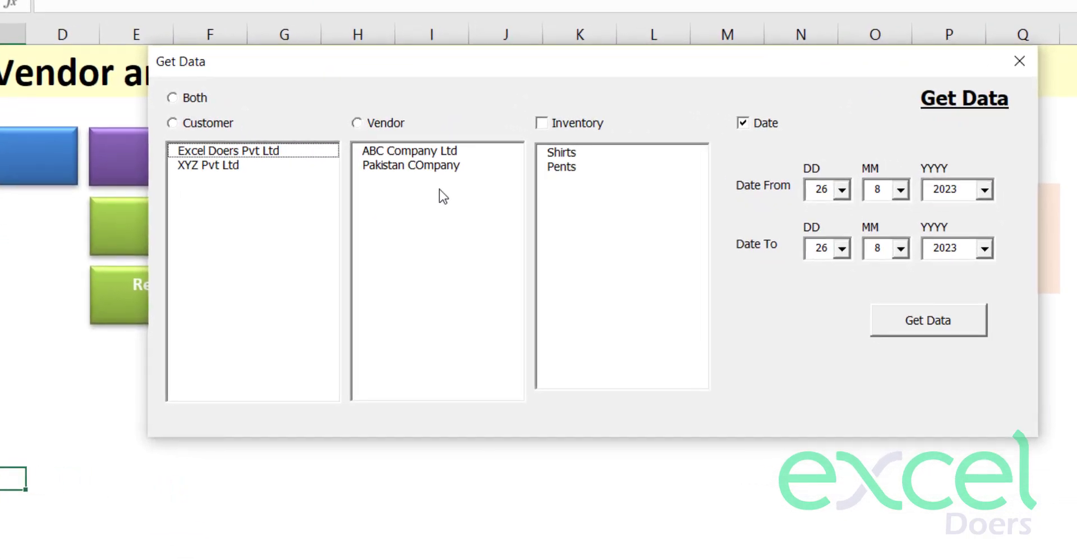
{"action": "left_click", "coordinate": [230, 157]}
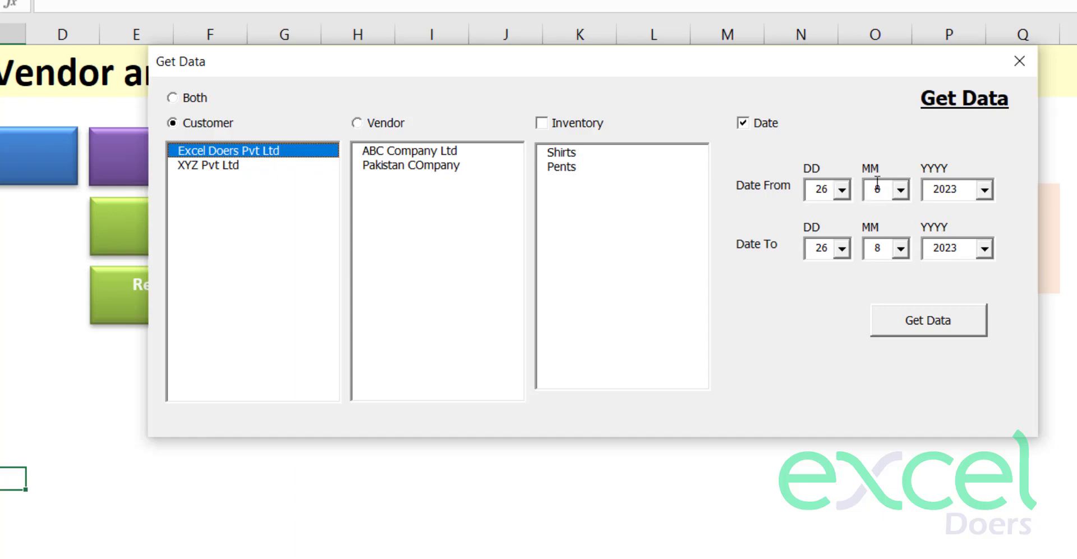
{"action": "left_click", "coordinate": [941, 321]}
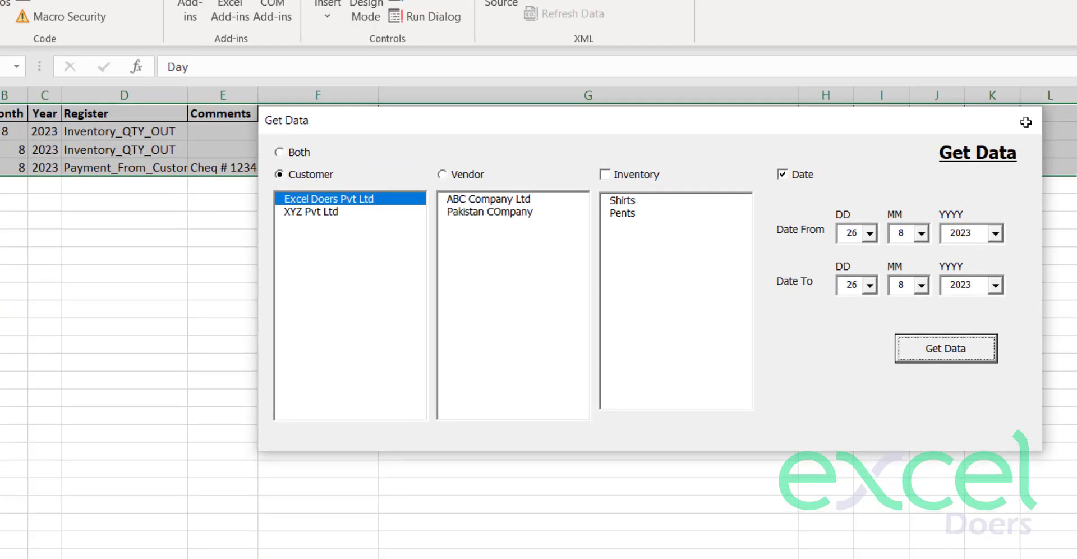
{"action": "left_click", "coordinate": [1026, 122]}
{"action": "left_click_drag", "start_coordinate": [993, 131], "coordinate": [17, 167]}
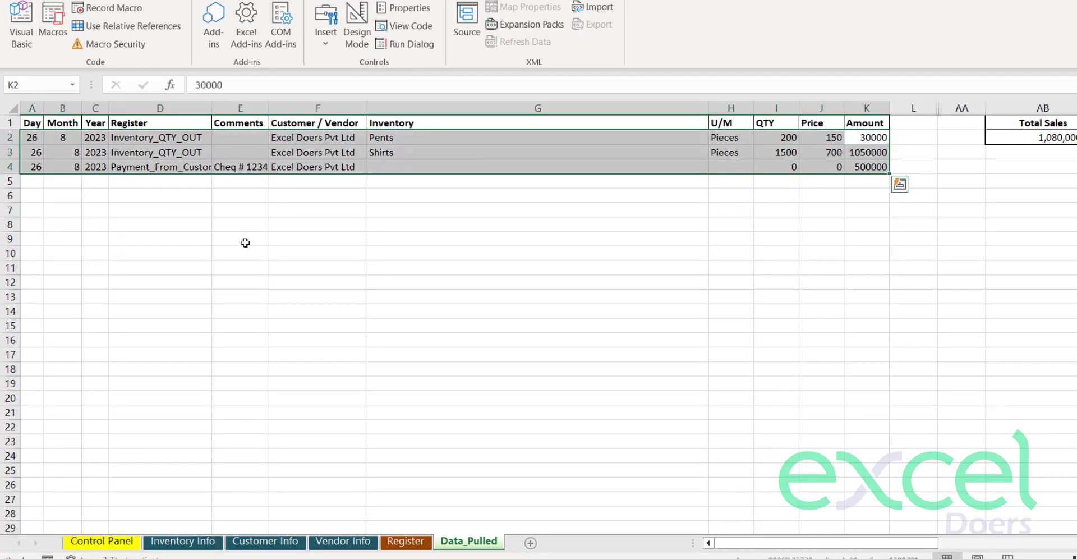
{"action": "left_click", "coordinate": [321, 207]}
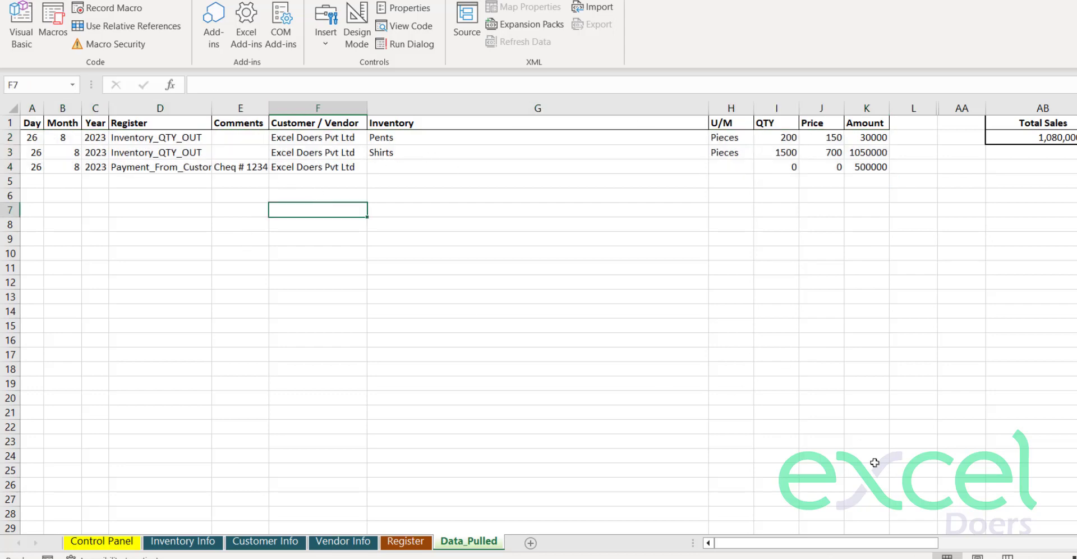
{"action": "left_click_drag", "start_coordinate": [857, 546], "coordinate": [931, 544]}
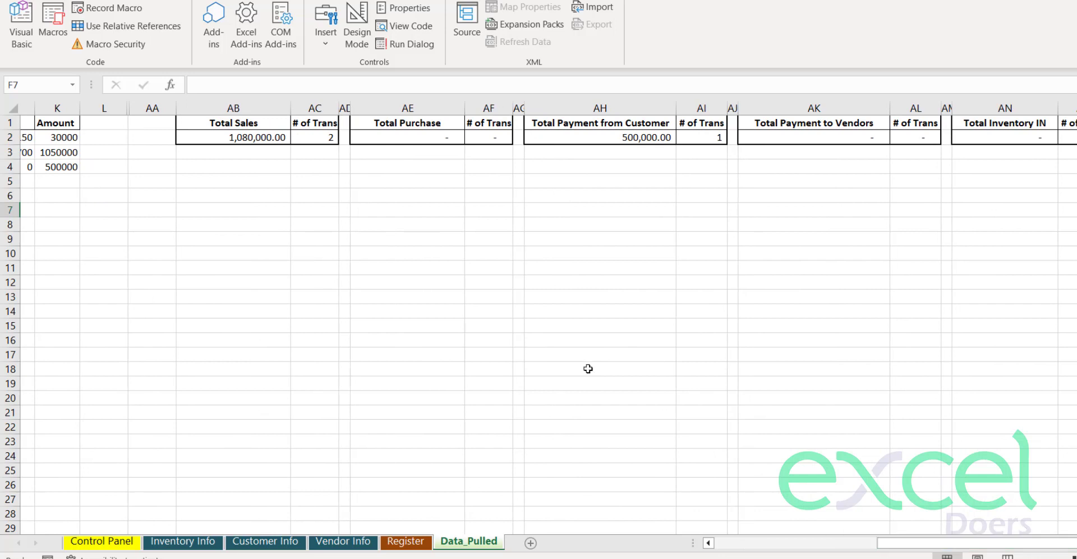
{"action": "left_click", "coordinate": [312, 136]}
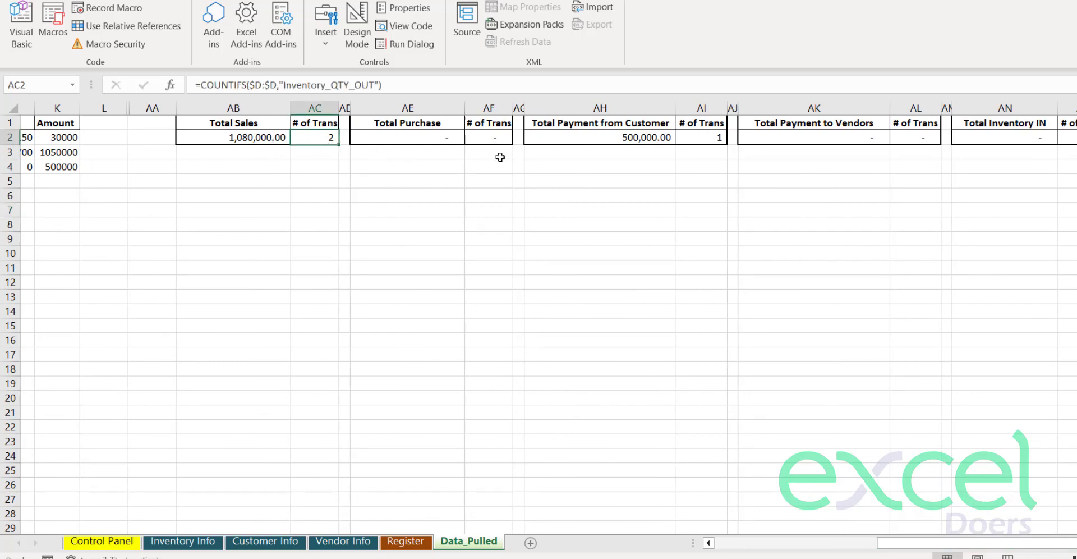
{"action": "left_click", "coordinate": [705, 138]}
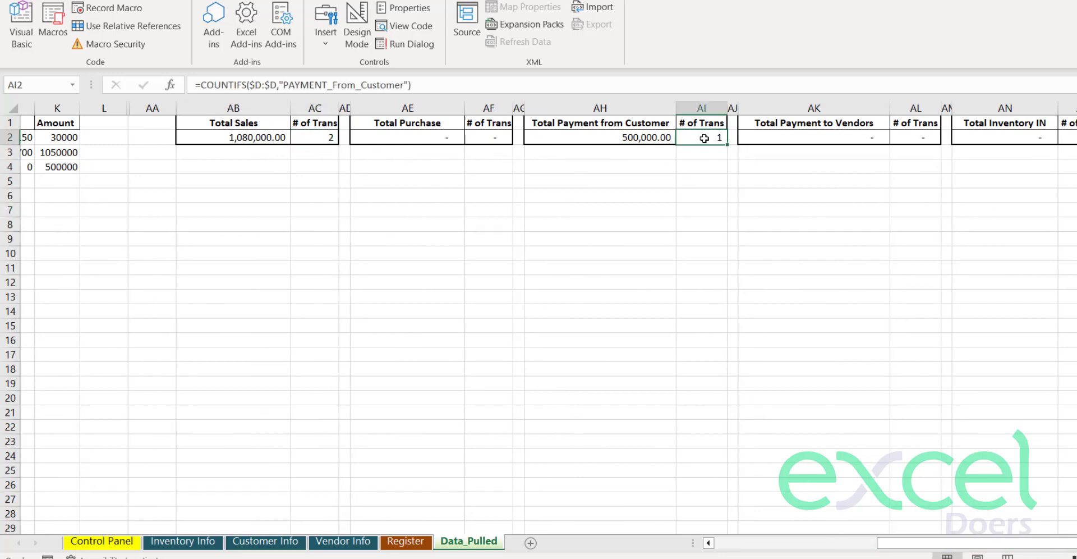
{"action": "left_click", "coordinate": [649, 138]}
{"action": "left_click_drag", "start_coordinate": [992, 543], "coordinate": [1020, 544]}
{"action": "left_click", "coordinate": [1076, 137]}
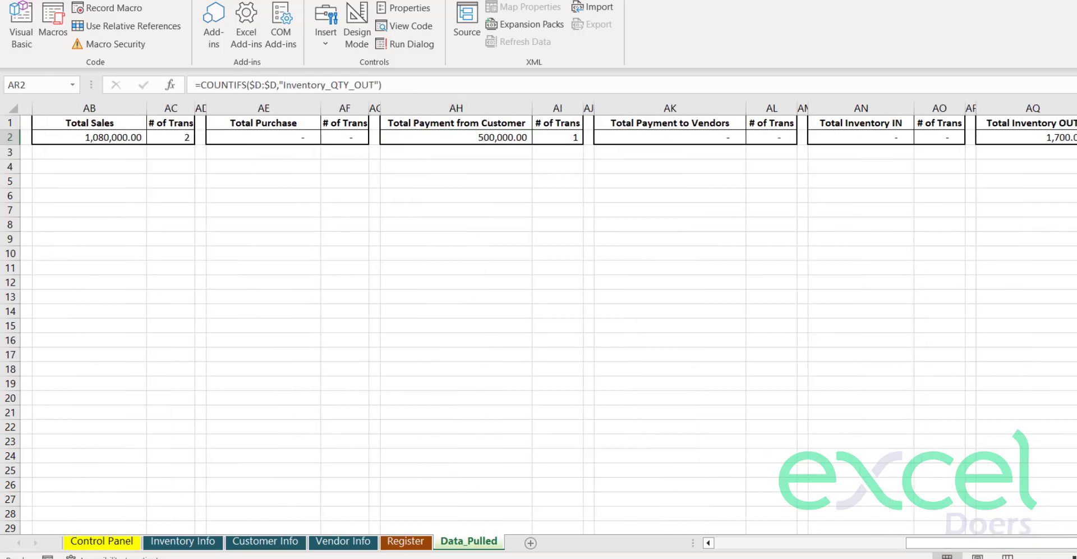
{"action": "left_click", "coordinate": [1070, 137]}
{"action": "left_click_drag", "start_coordinate": [951, 543], "coordinate": [757, 543]}
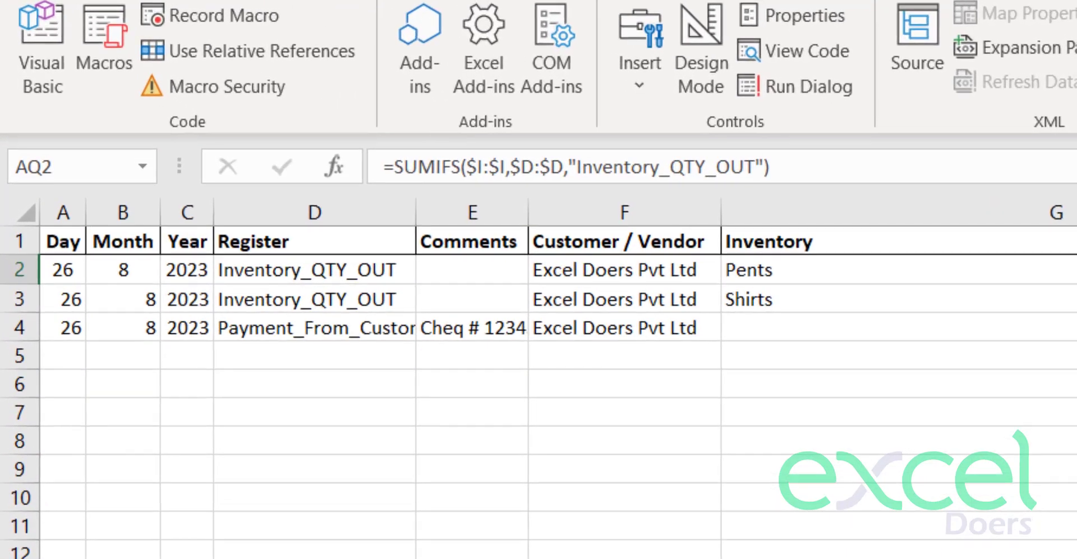
Switch back to the Control Panel sheet
{"action": "left_click", "coordinate": [101, 540]}
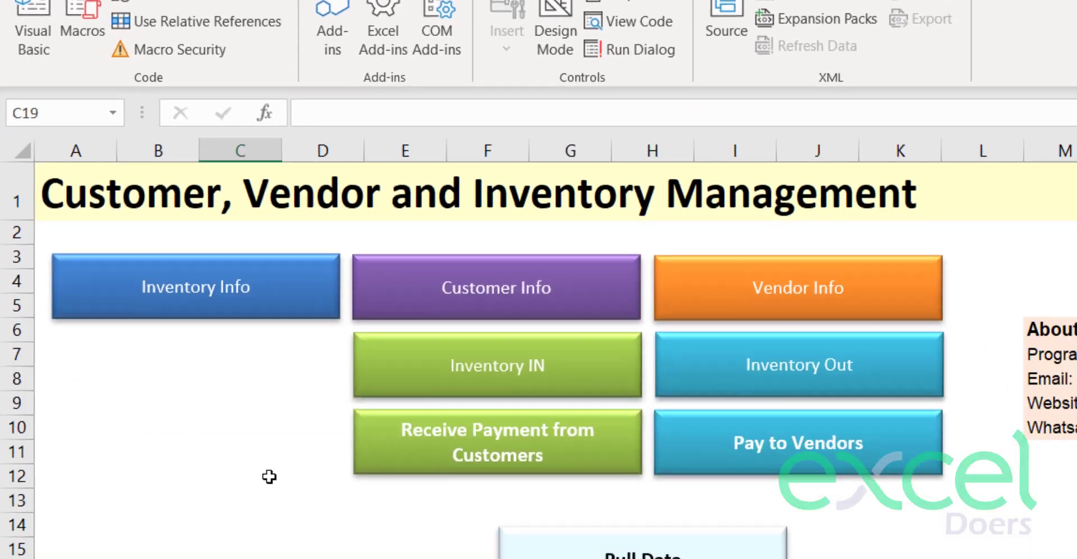
{"action": "left_click", "coordinate": [356, 509]}
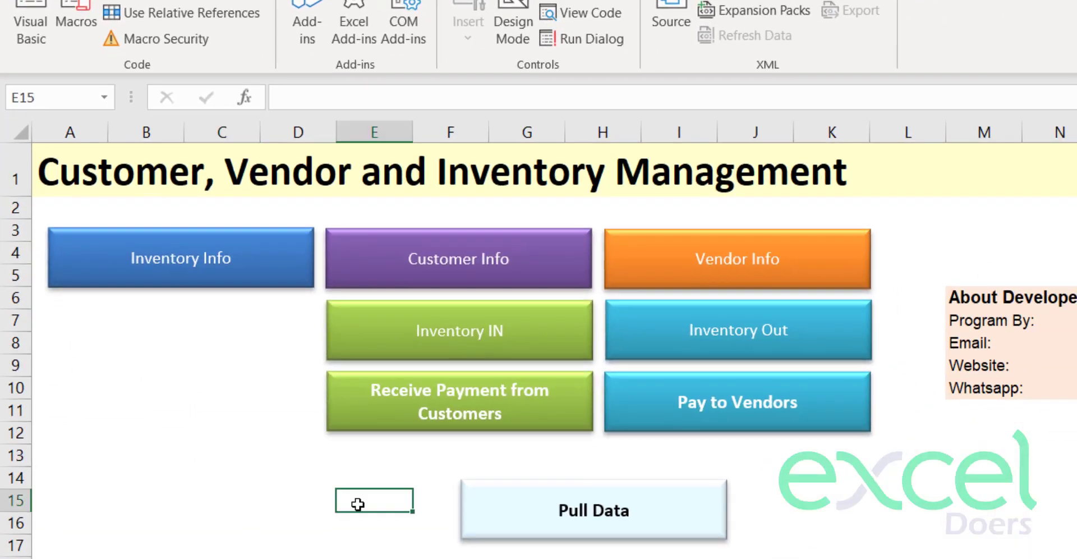